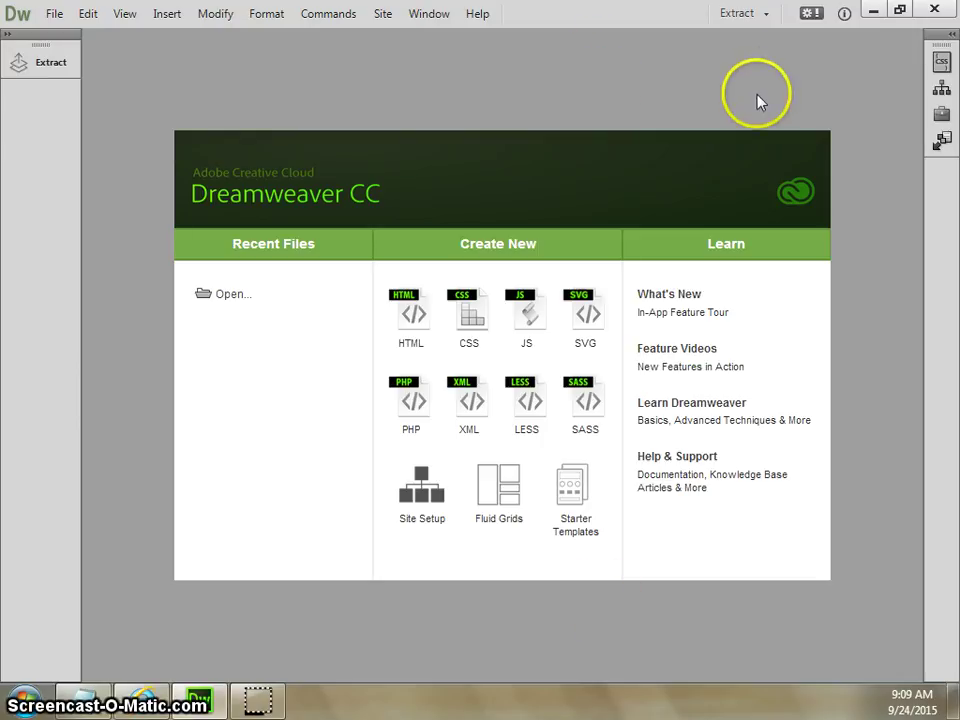
# Create a new PHP file named dbToolsTest.php in the root folder of the PGAS site.
pyautogui.click(944, 90)
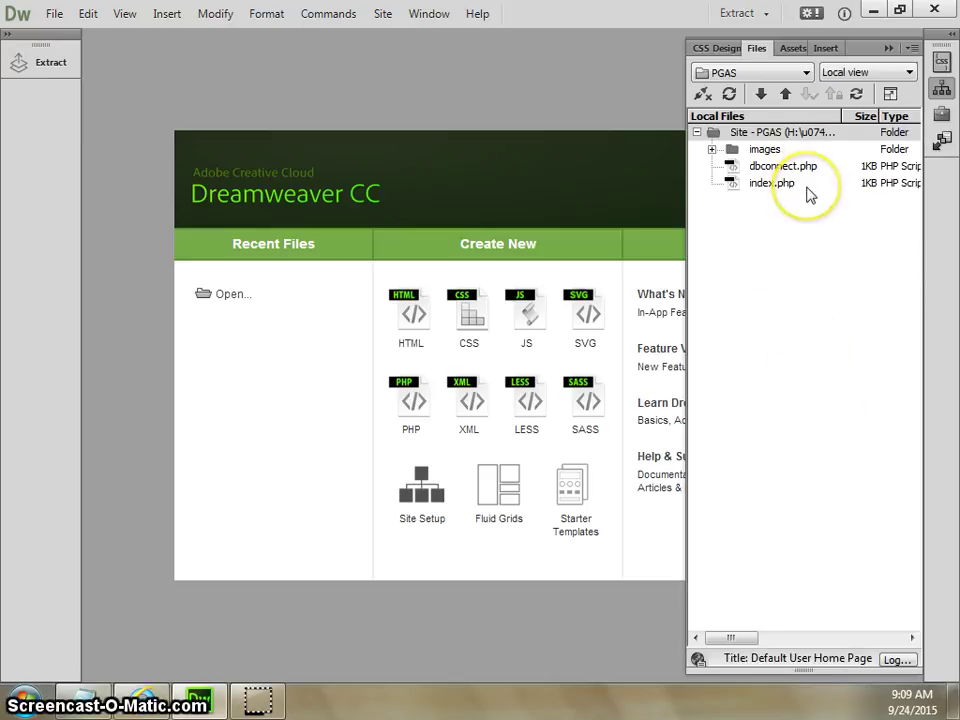
pyautogui.moveTo(812, 215)
pyautogui.mouseDown()
pyautogui.moveTo(797, 268)
pyautogui.moveTo(806, 279)
pyautogui.mouseUp()
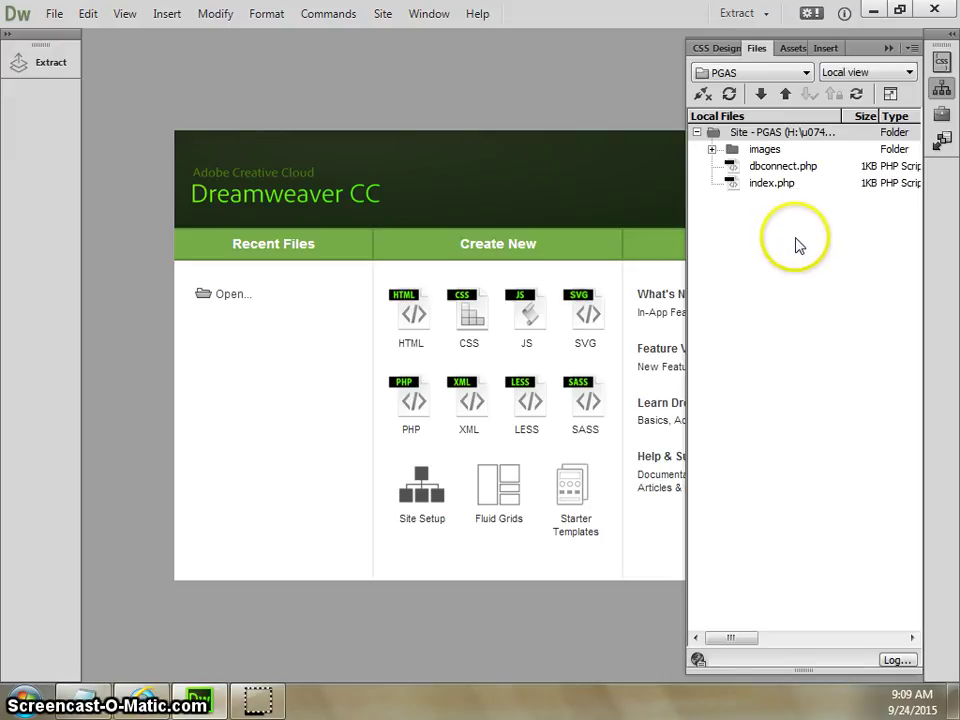
pyautogui.click(771, 133)
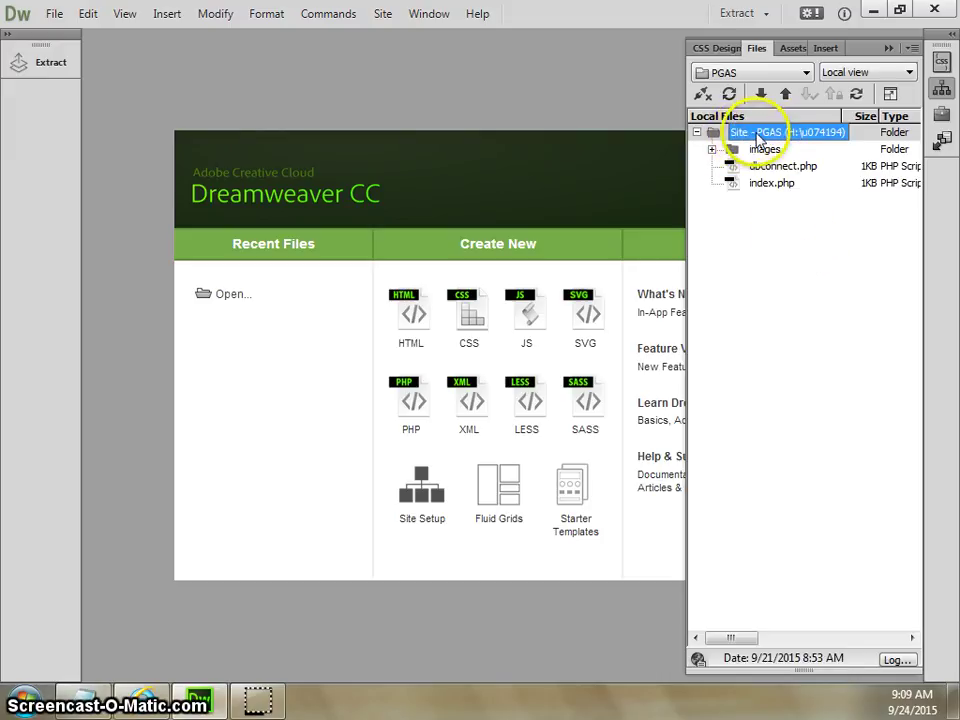
pyautogui.rightClick(757, 137)
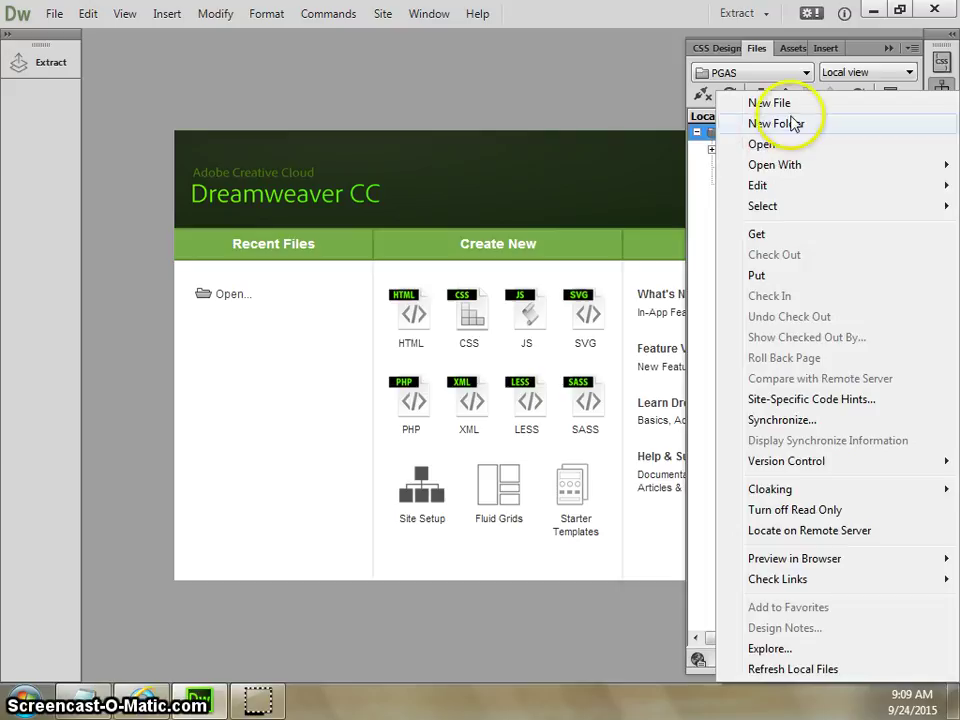
pyautogui.click(784, 96)
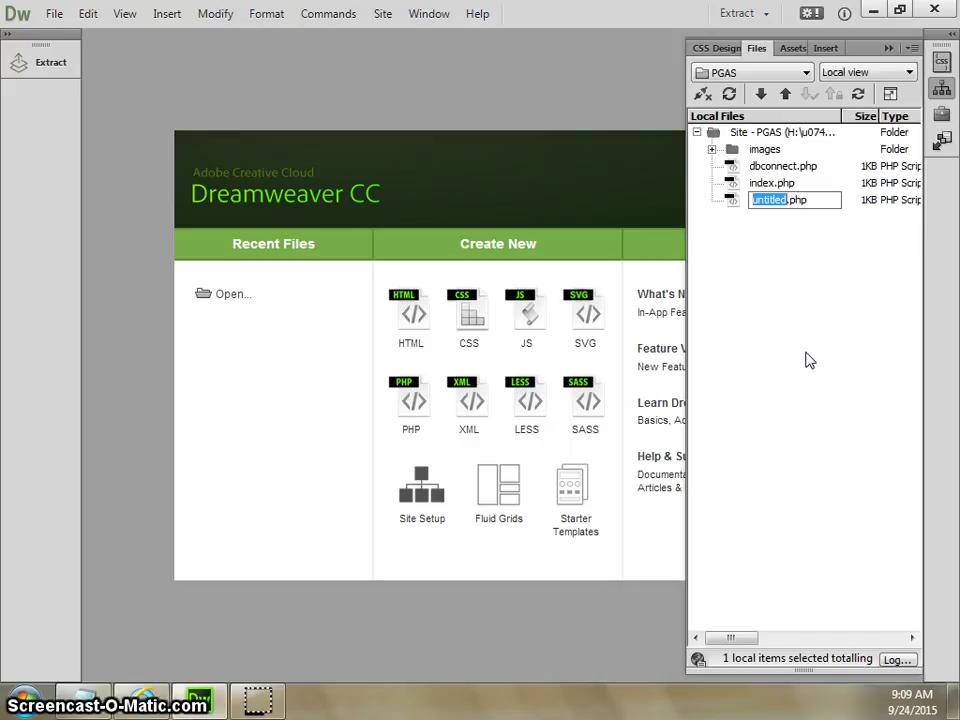
pyautogui.write('d')
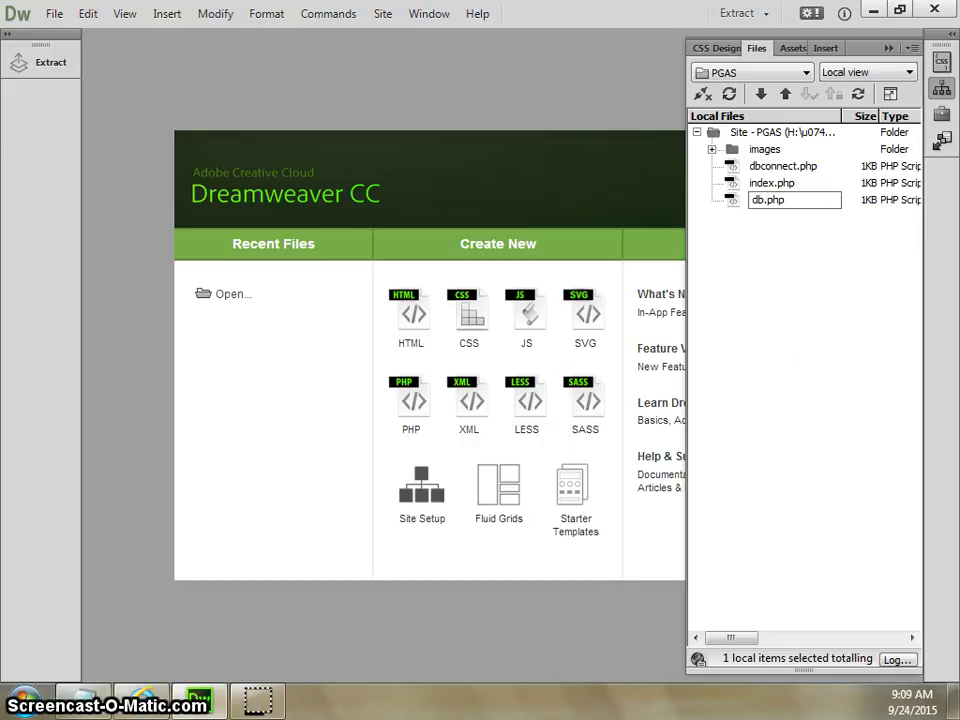
pyautogui.write('bToolsTest')
pyautogui.click(810, 358)
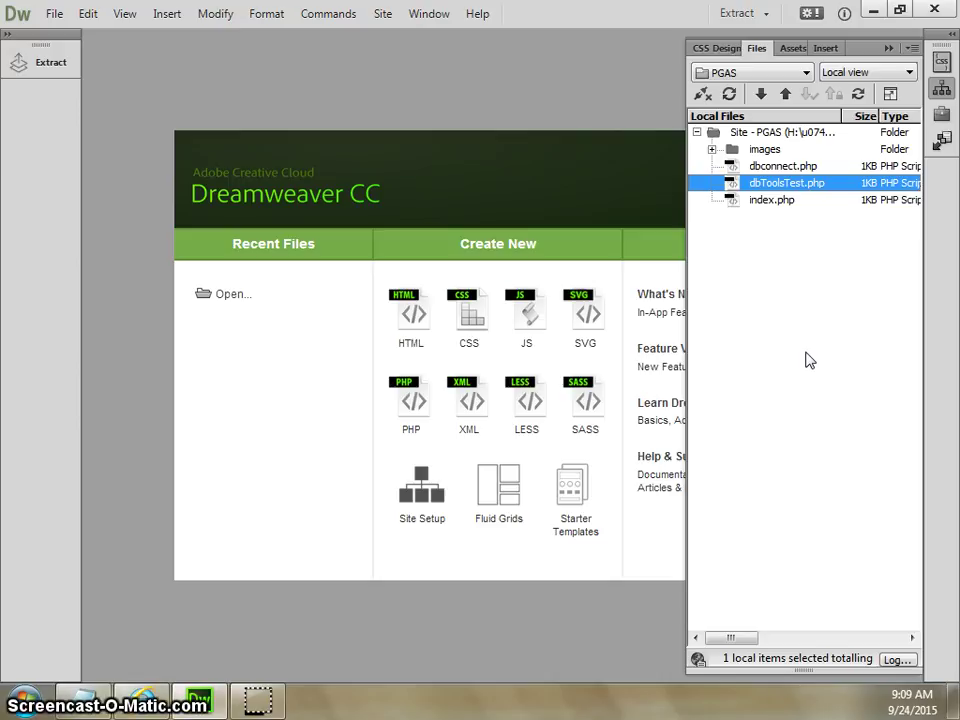
# Open dbToolsTest.php, suppress future DMXzone Extension Manager notices and decline both offers of more info.
pyautogui.click(787, 192)
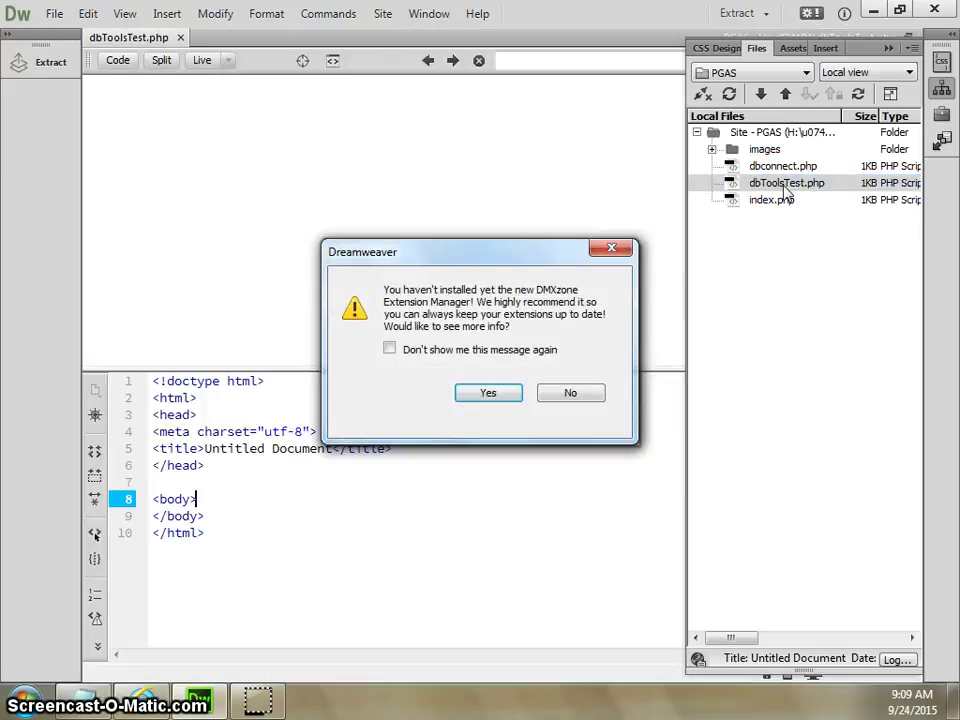
pyautogui.click(808, 352)
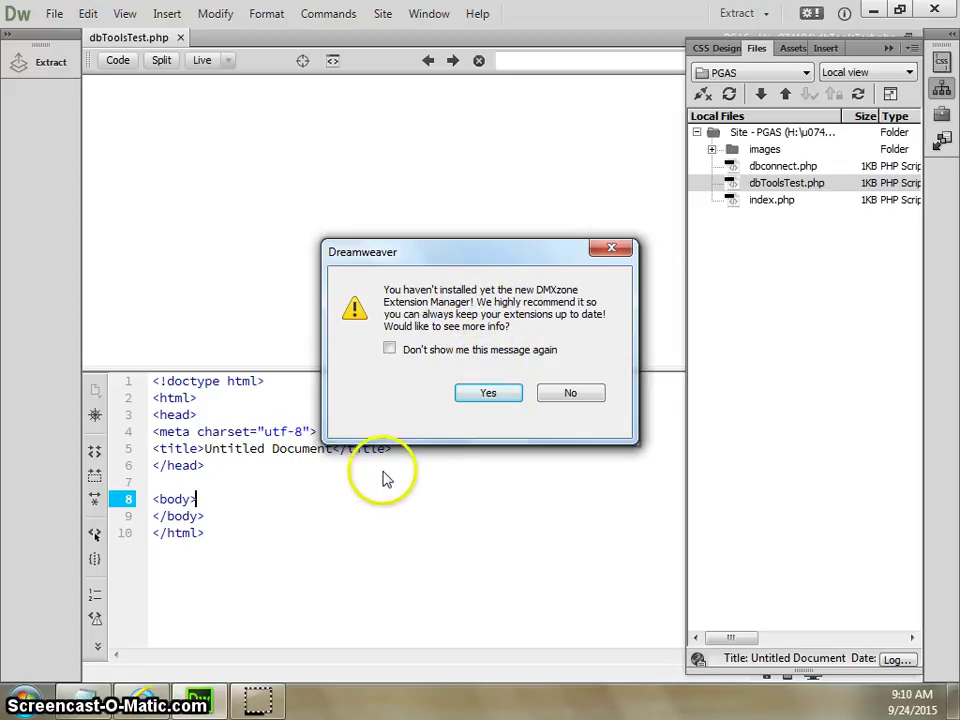
pyautogui.click(389, 349)
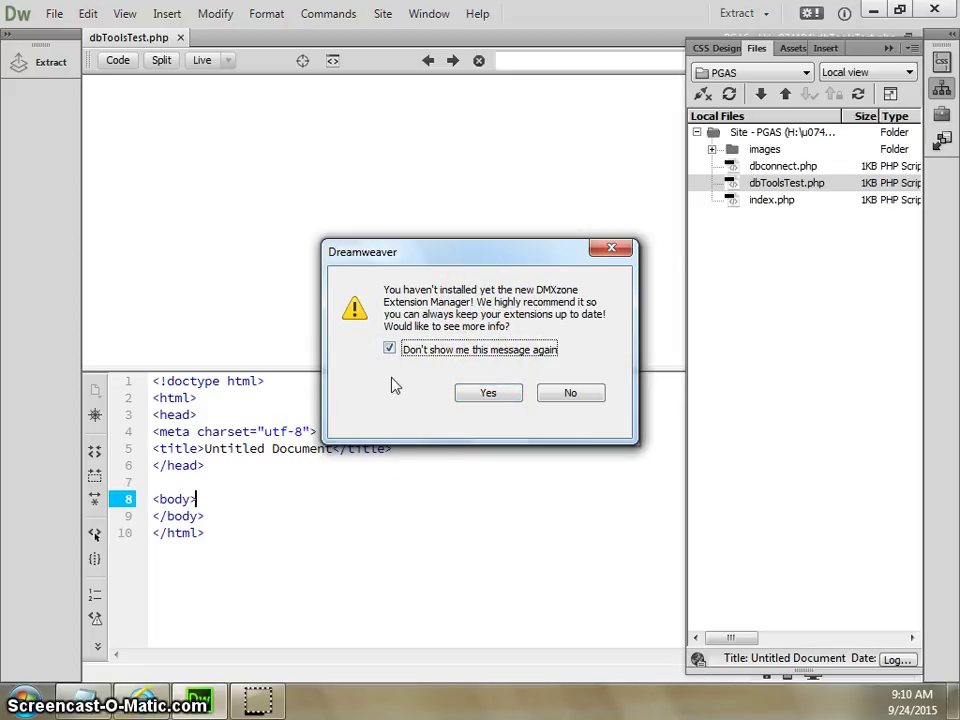
pyautogui.click(570, 393)
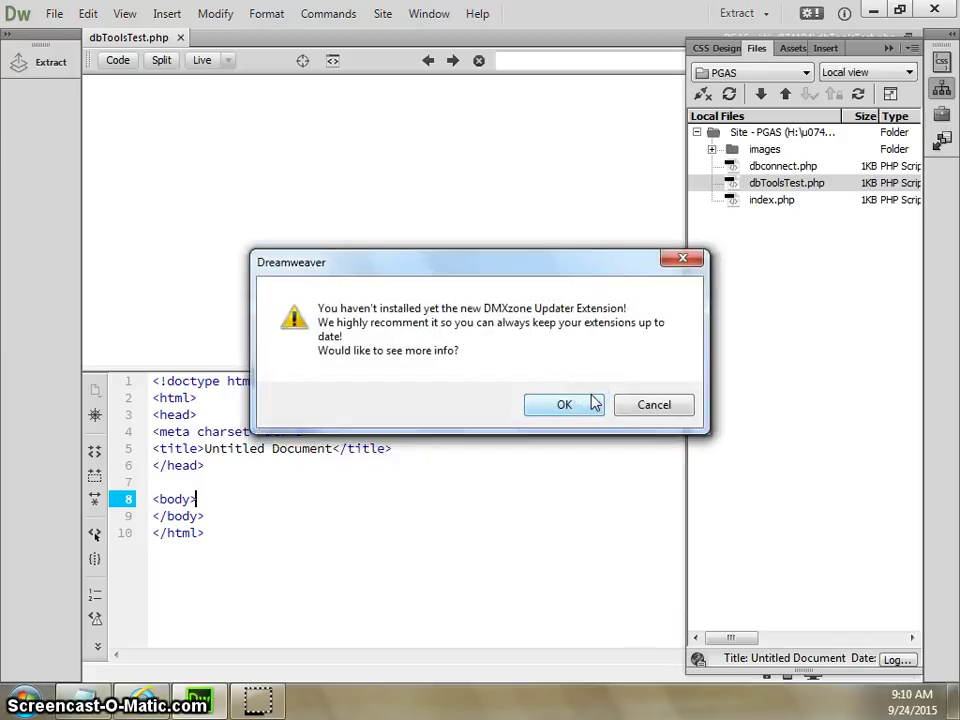
pyautogui.click(556, 371)
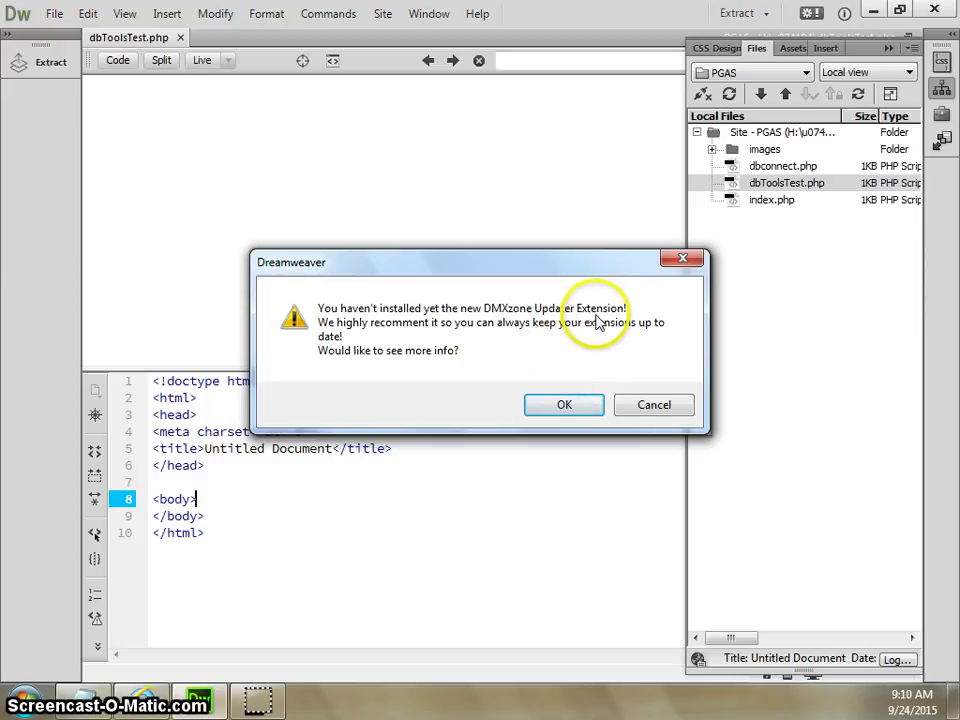
pyautogui.click(668, 406)
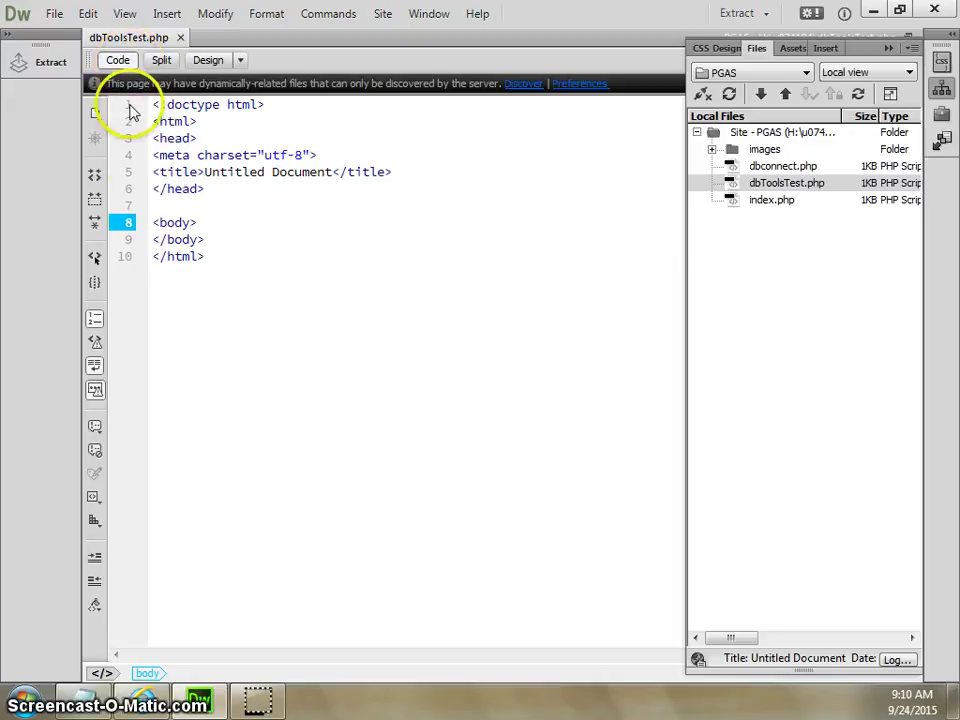
# Switch dbToolsTest.php to Design view and enter the text "Customer List" on the page.
pyautogui.click(210, 61)
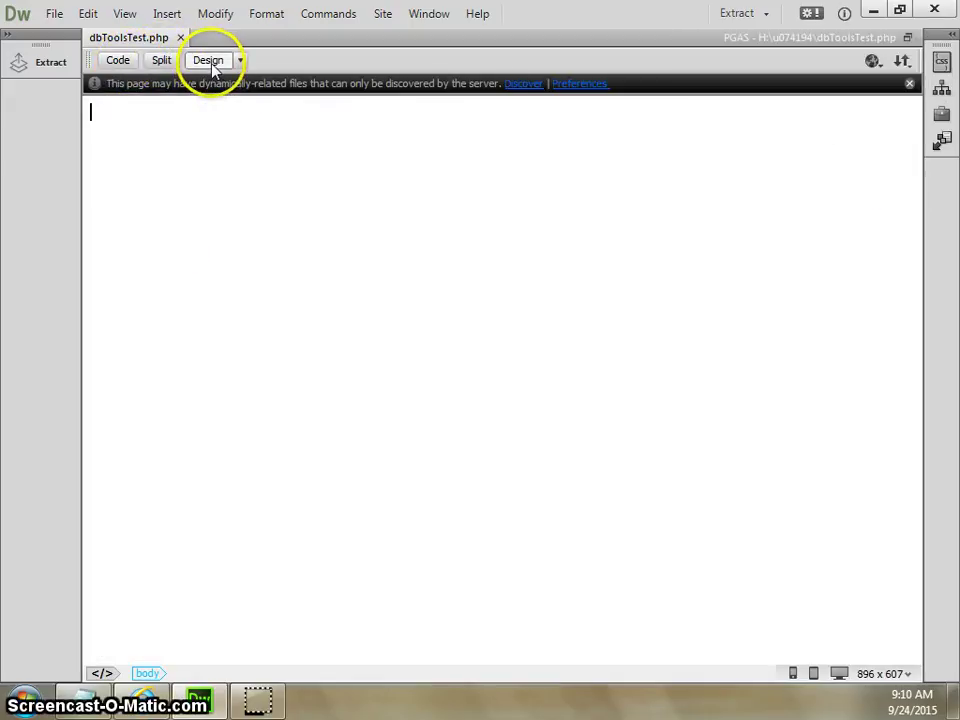
pyautogui.click(250, 175)
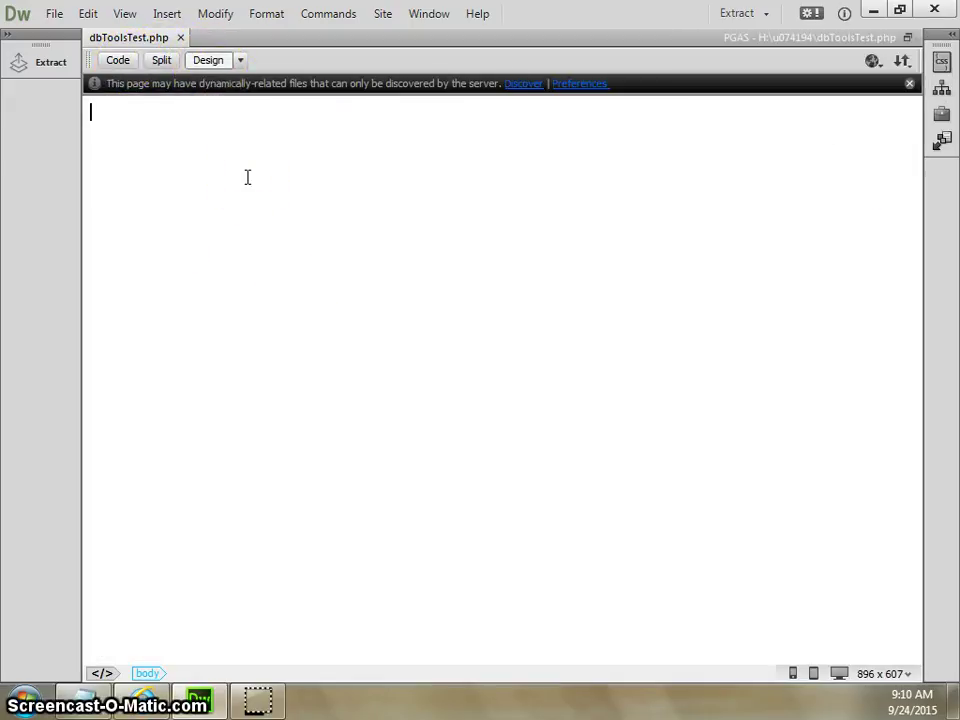
pyautogui.click(250, 185)
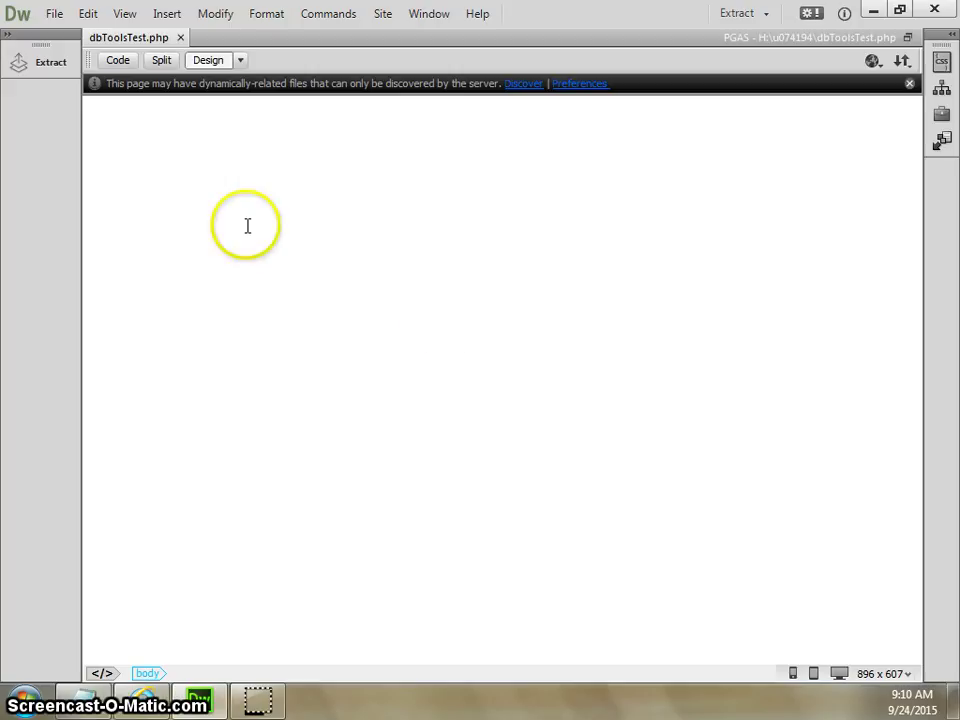
pyautogui.click(458, 385)
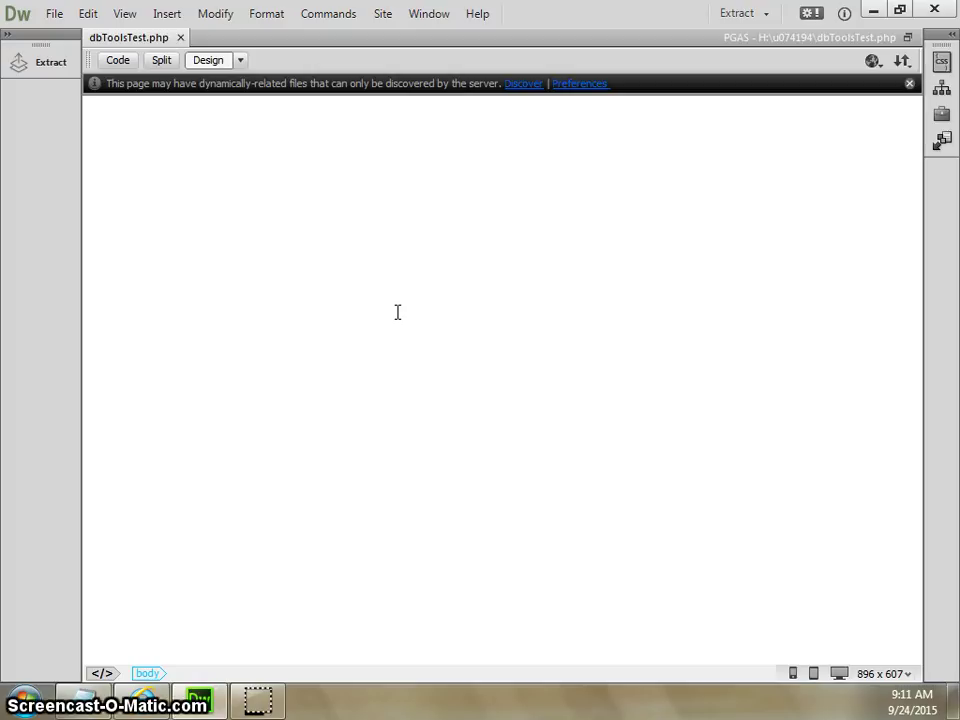
pyautogui.write('Customer List')
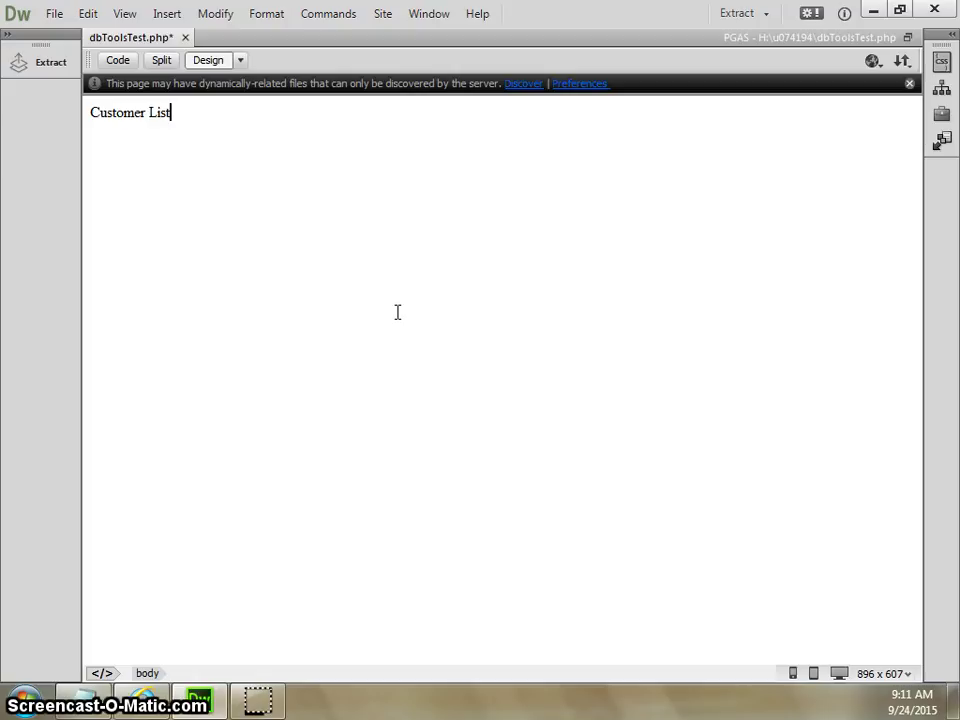
# Display the text properties docked beneath the document and format the whole "Customer List" text as Heading 1.
pyautogui.hotkey('shift', 'Left')
pyautogui.hotkey('shift', 'Left')
pyautogui.hotkey('shift', 'Left')
pyautogui.hotkey('shift', 'Left')
pyautogui.hotkey('shift', 'Left')
pyautogui.hotkey('shift', 'Left')
pyautogui.hotkey('shift', 'Left')
pyautogui.hotkey('shift', 'Left')
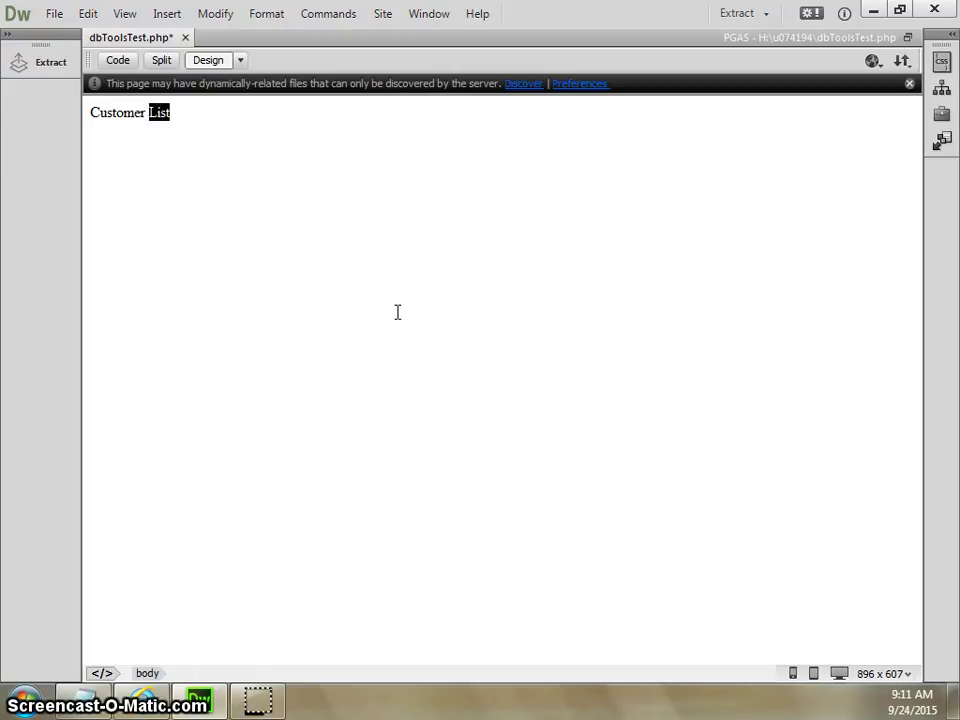
pyautogui.hotkey('shift', 'Left')
pyautogui.hotkey('shift', 'Left')
pyautogui.hotkey('shift', 'Left')
pyautogui.hotkey('shift', 'Left')
pyautogui.hotkey('shift', 'Left')
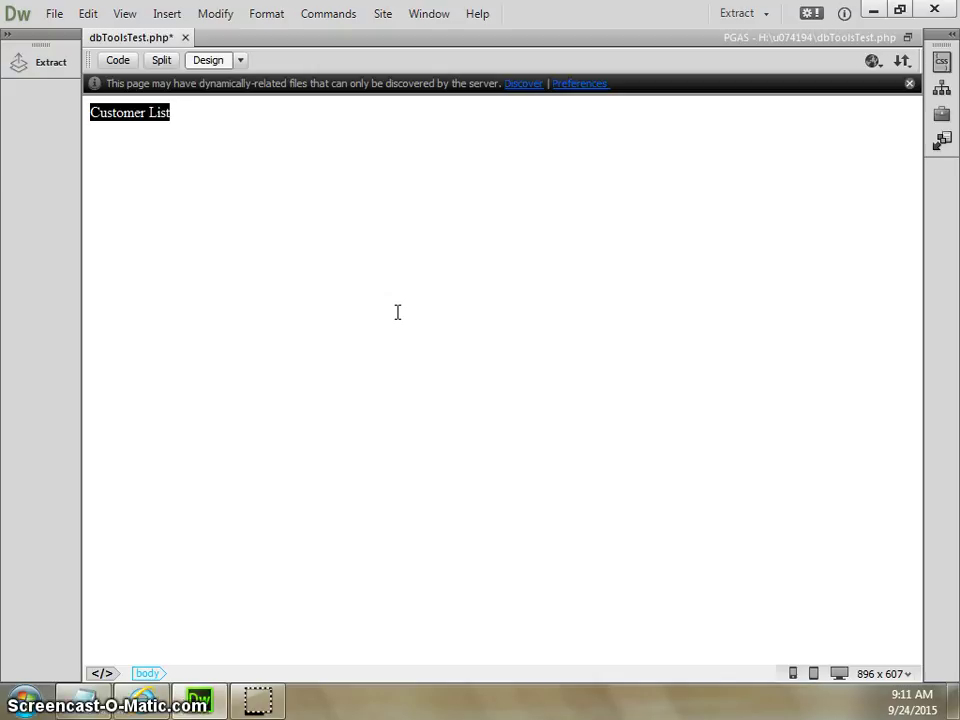
pyautogui.moveTo(396, 313)
pyautogui.mouseDown()
pyautogui.moveTo(396, 358)
pyautogui.moveTo(407, 369)
pyautogui.moveTo(241, 294)
pyautogui.mouseUp()
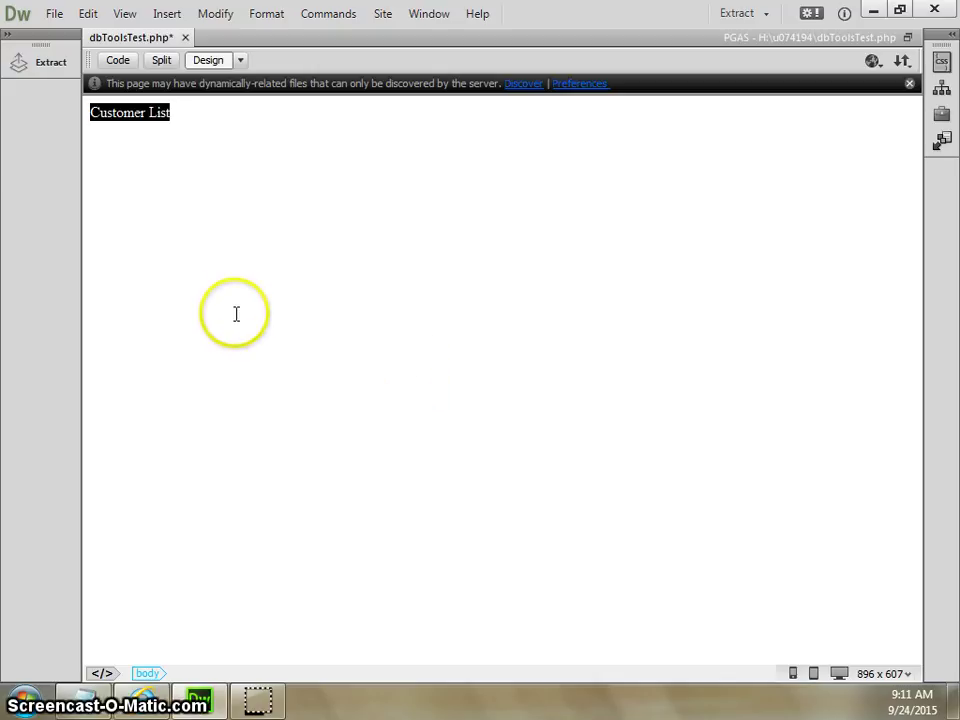
pyautogui.click(433, 14)
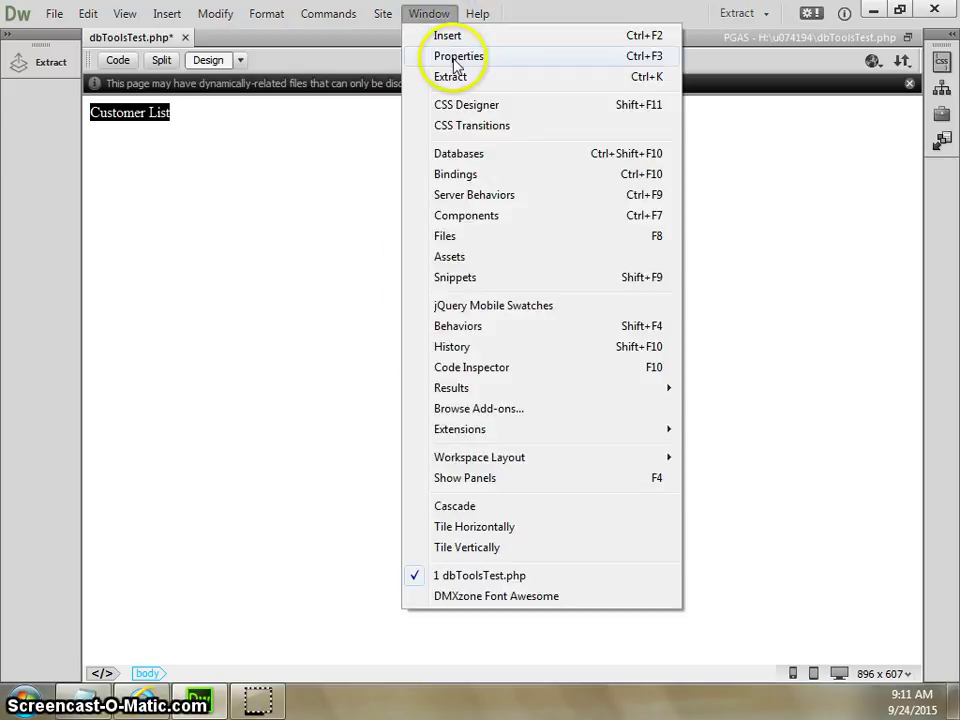
pyautogui.click(456, 58)
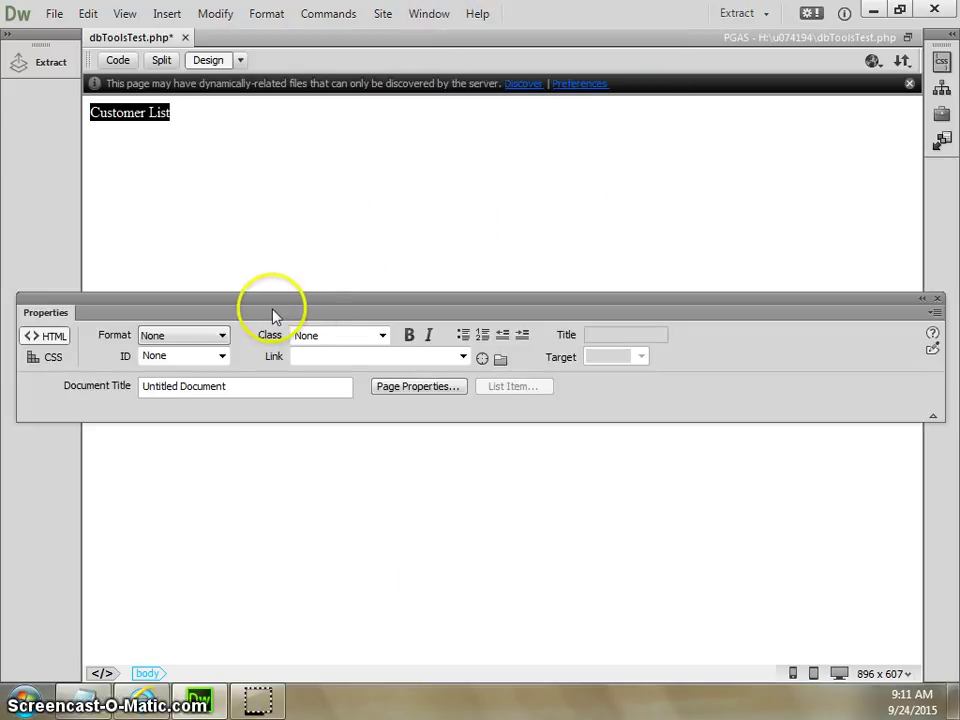
pyautogui.moveTo(276, 315); pyautogui.dragTo(238, 680)
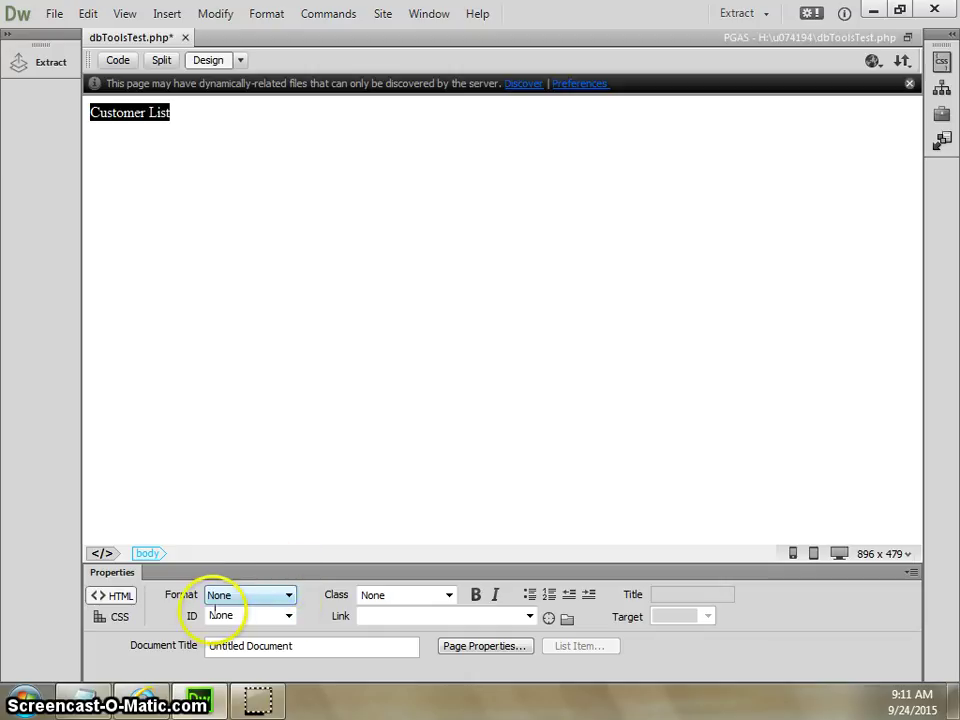
pyautogui.click(289, 599)
pyautogui.click(266, 636)
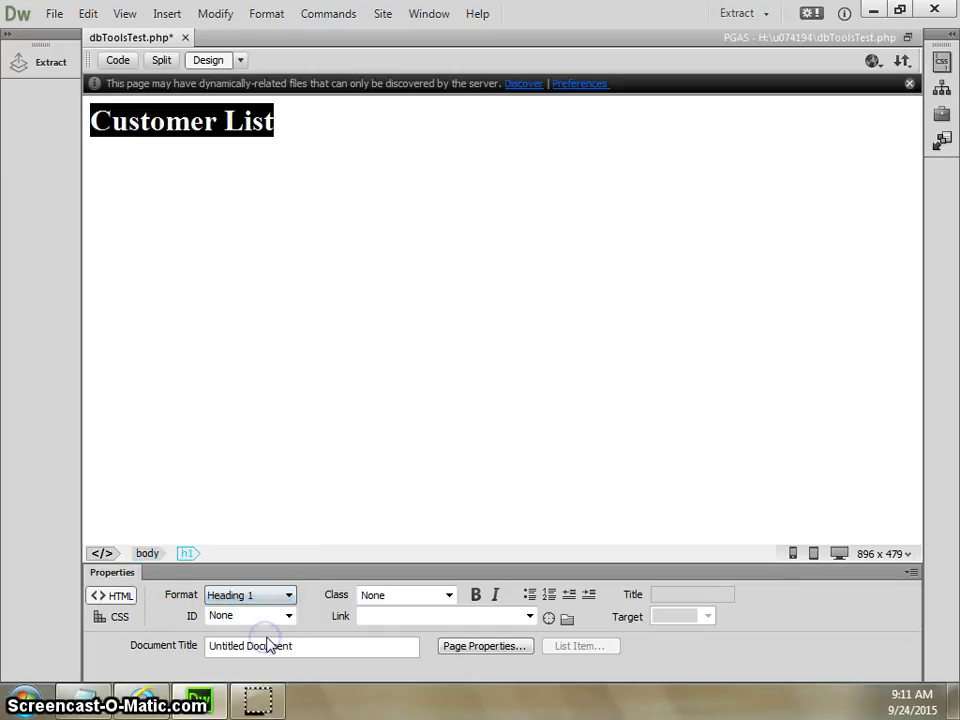
# Add an empty paragraph below the "Customer List" heading.
pyautogui.click(349, 315)
pyautogui.click(130, 174)
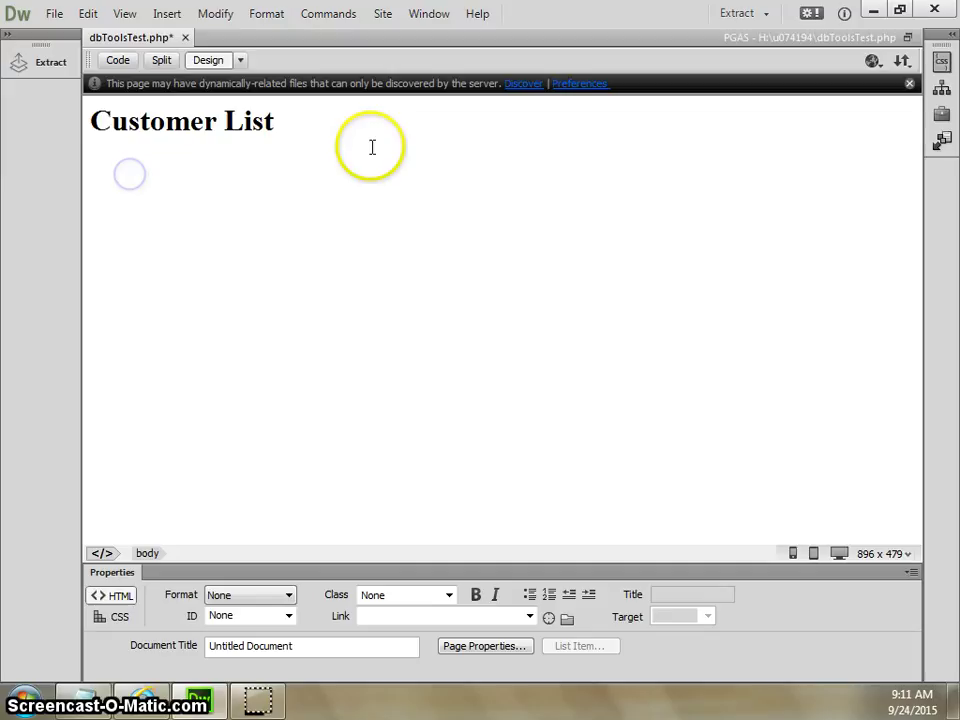
pyautogui.press('Return')
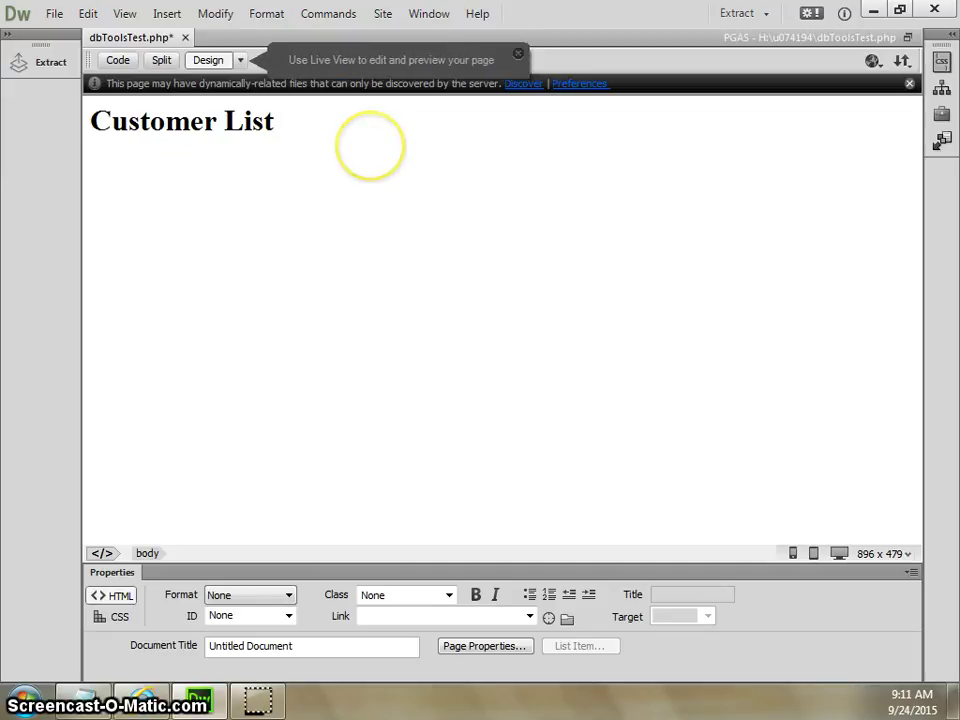
pyautogui.click(369, 146)
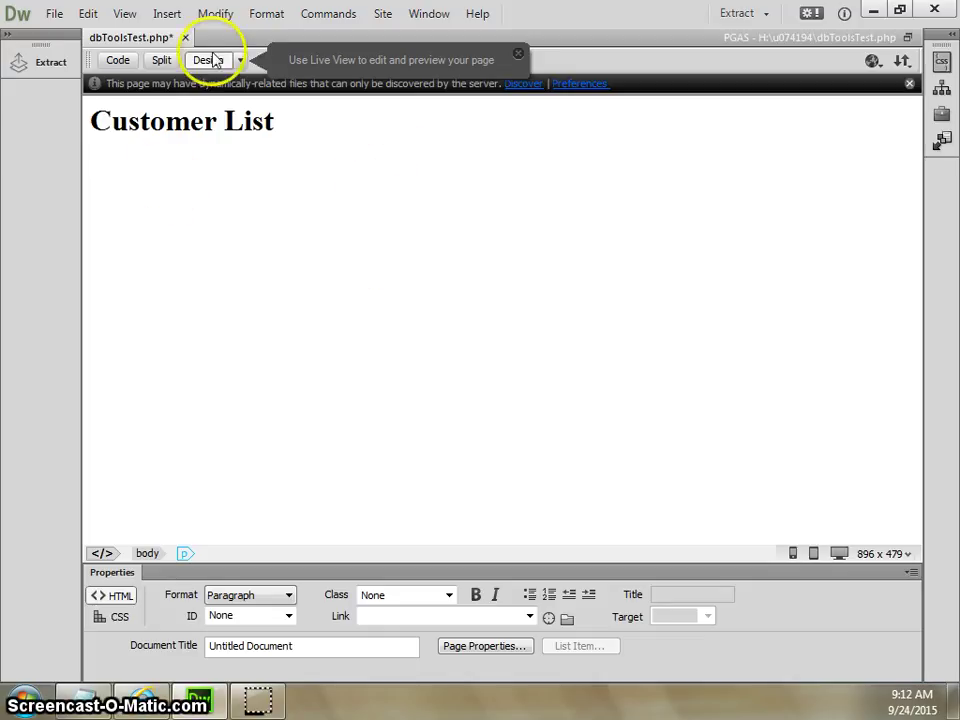
# Start inserting a table below the heading with 2 rows and 5 columns.
pyautogui.click(169, 15)
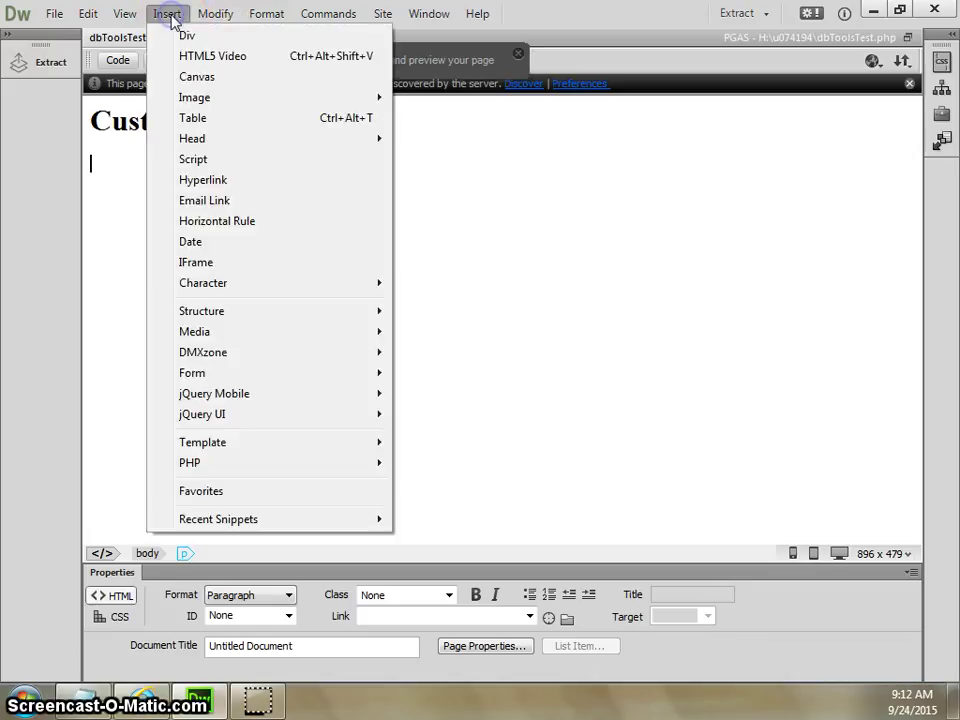
pyautogui.click(193, 119)
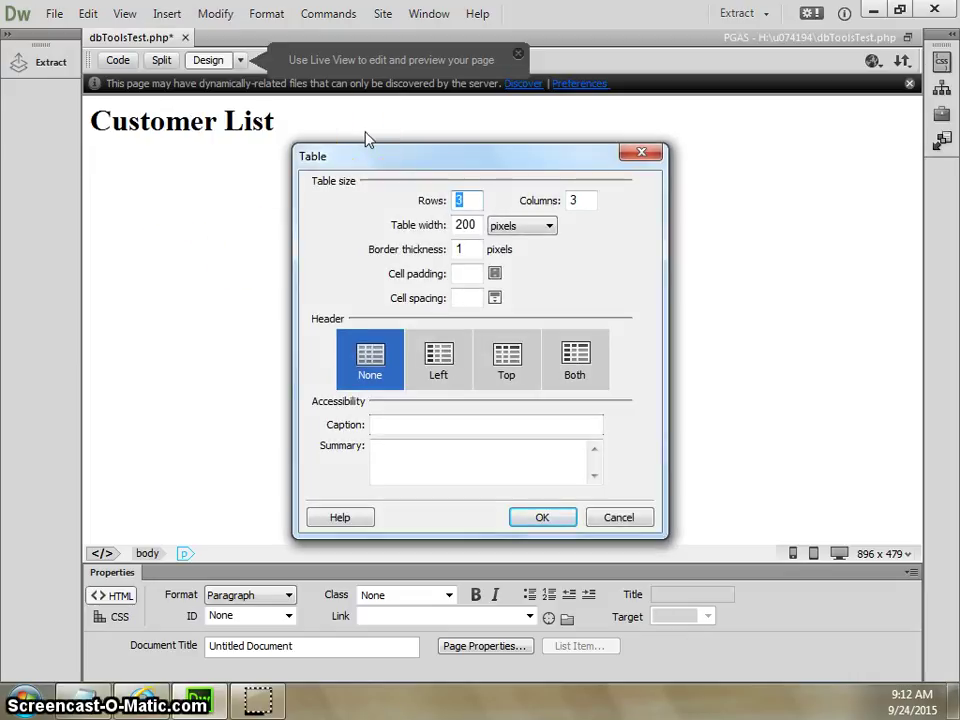
pyautogui.write('2')
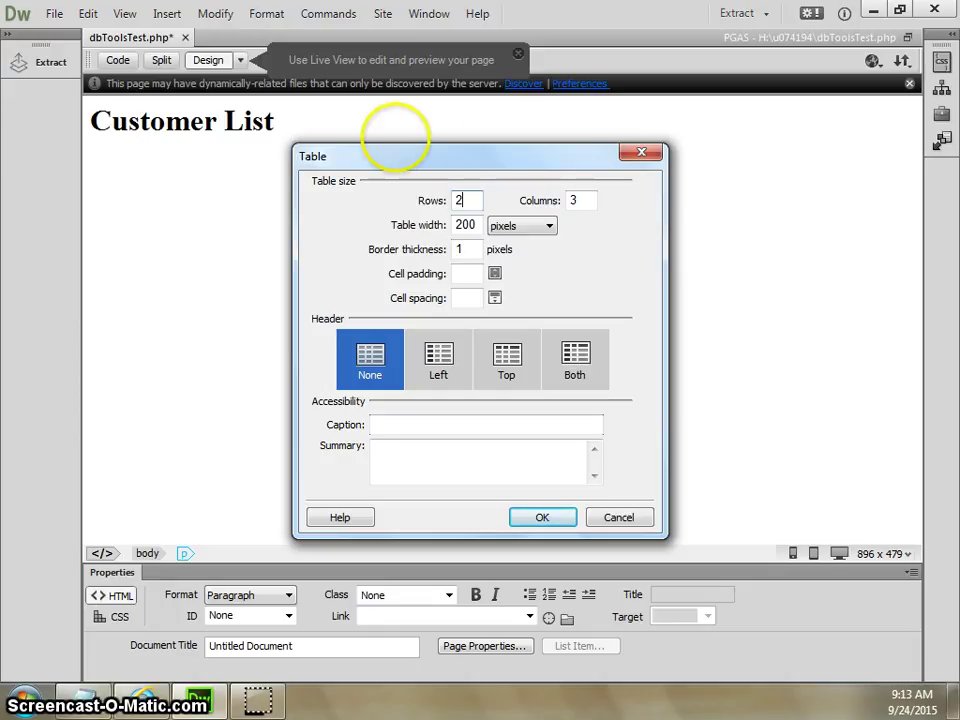
pyautogui.click(583, 200)
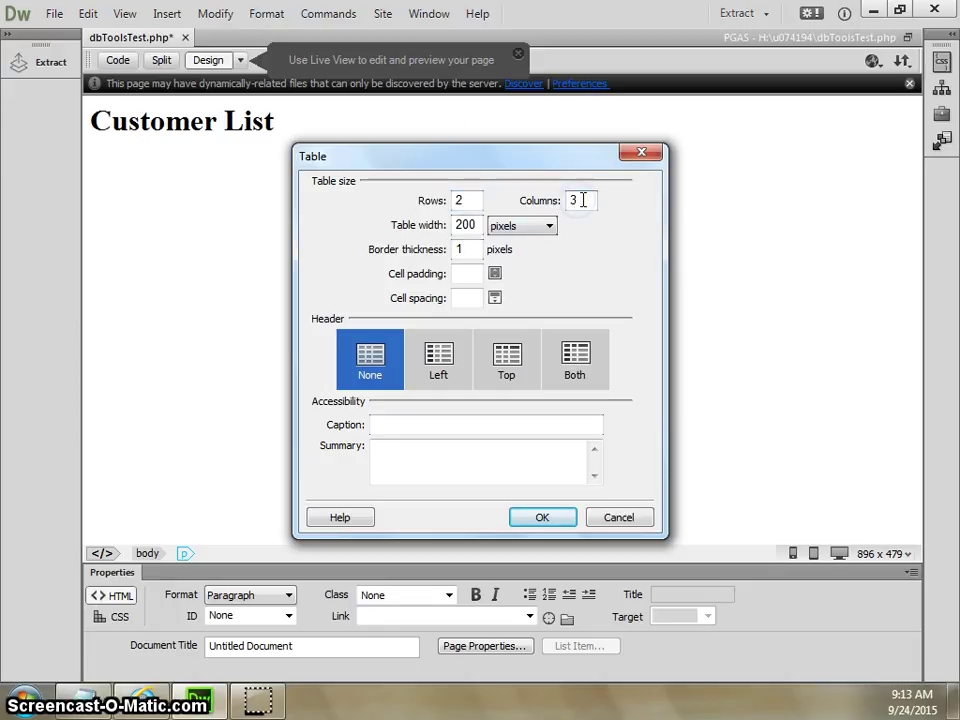
pyautogui.press('BackSpace')
pyautogui.write('5')
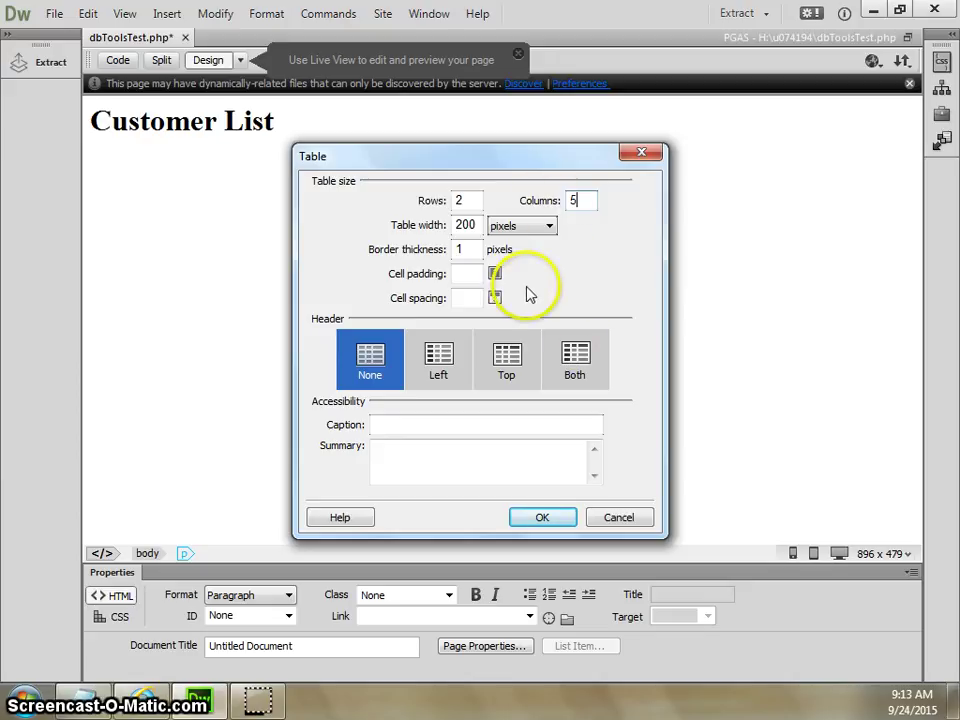
# Set the new table's width to 100 percent.
pyautogui.click(474, 224)
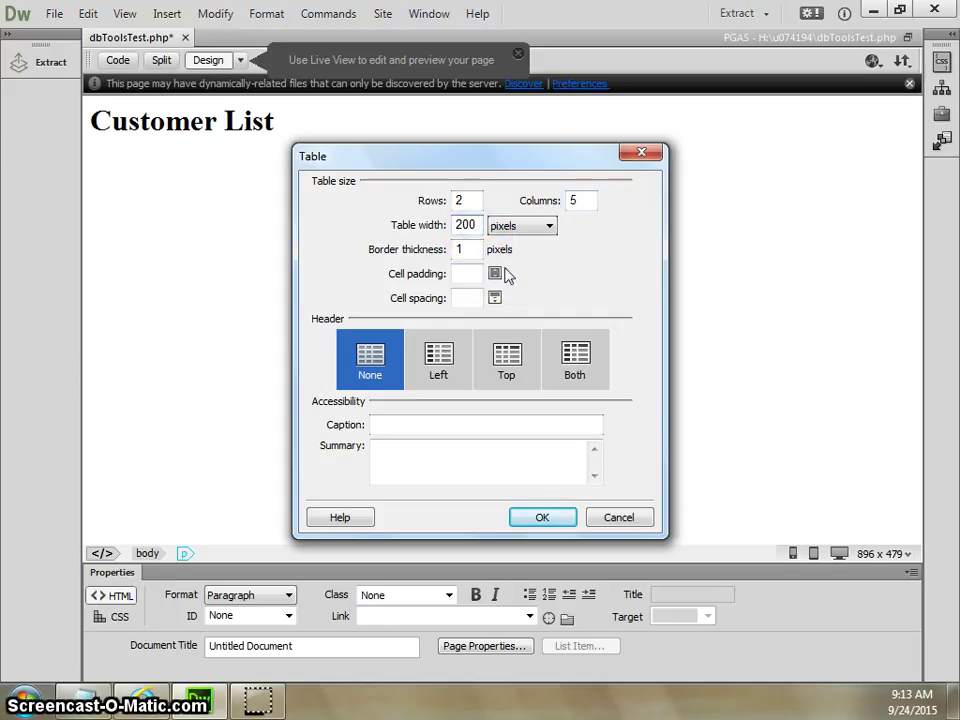
pyautogui.press('BackSpace')
pyautogui.press('BackSpace')
pyautogui.press('BackSpace')
pyautogui.write('100')
pyautogui.click(545, 230)
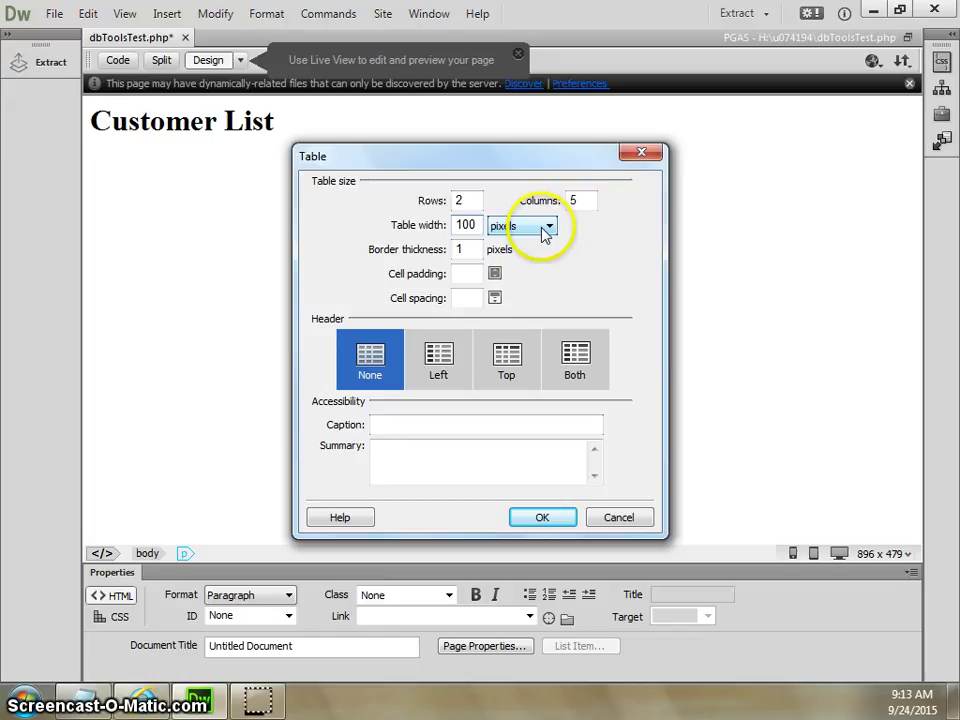
pyautogui.click(545, 242)
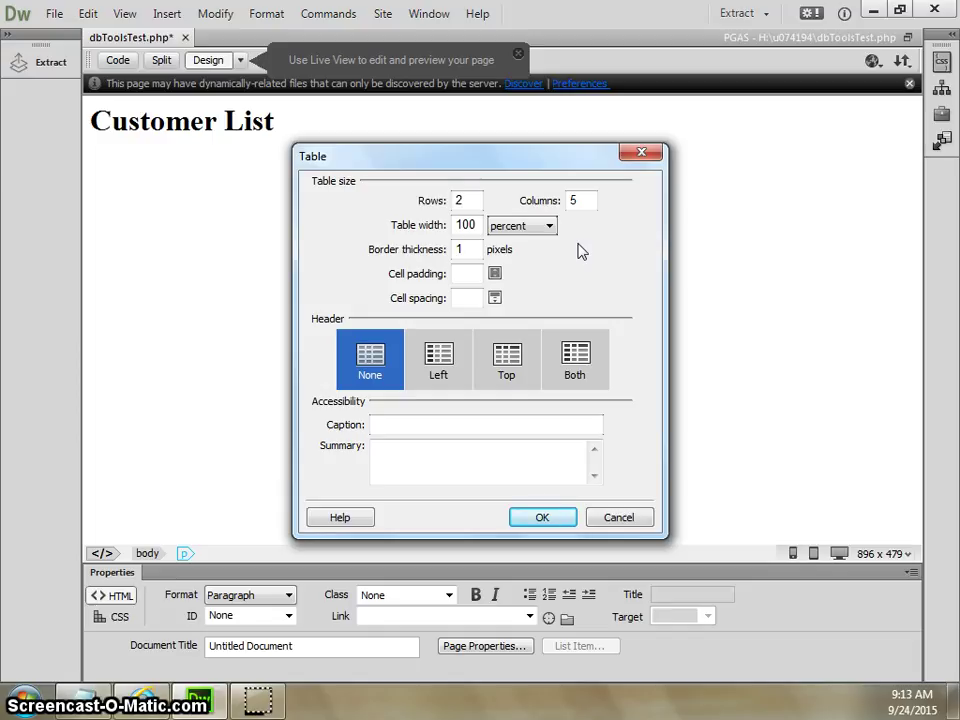
# Set the new table's cell padding to 5 and its cell spacing to 5.
pyautogui.click(475, 274)
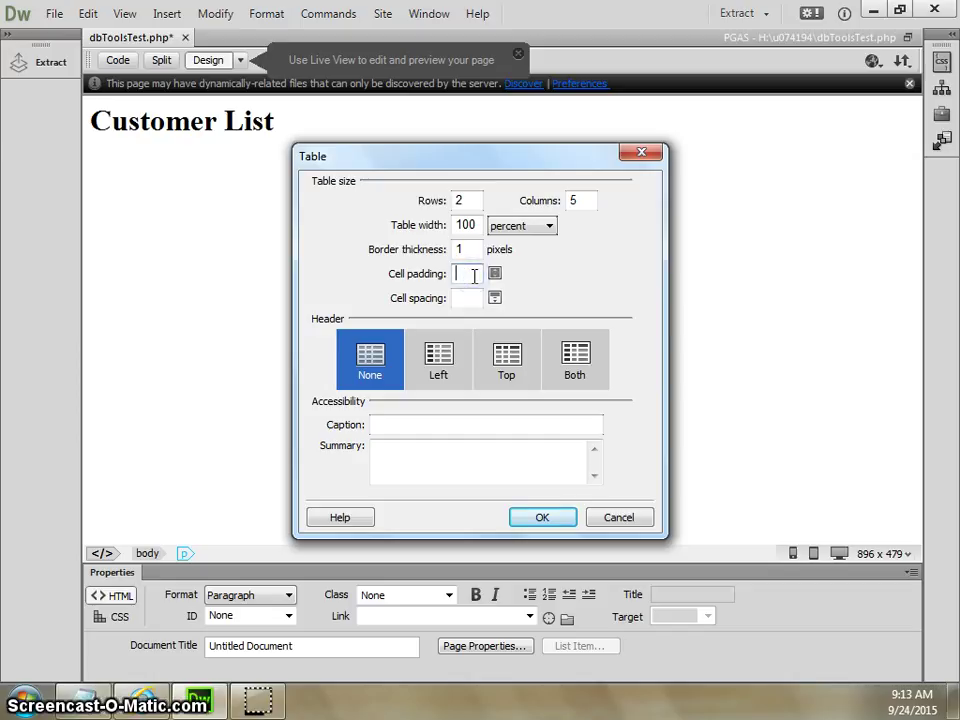
pyautogui.write('5')
pyautogui.click(469, 301)
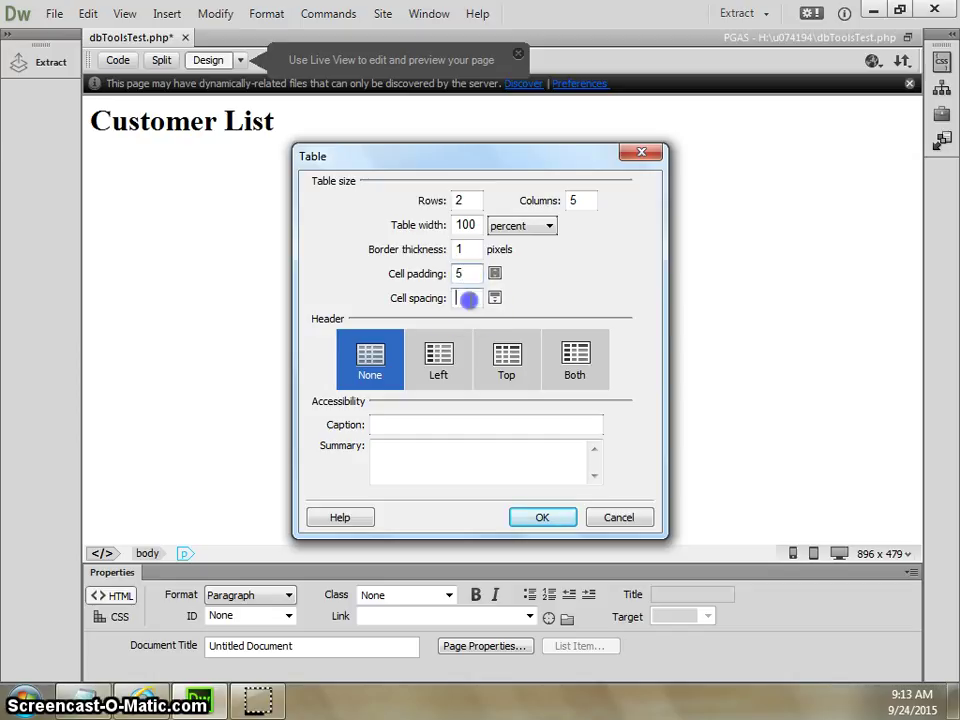
pyautogui.write('5')
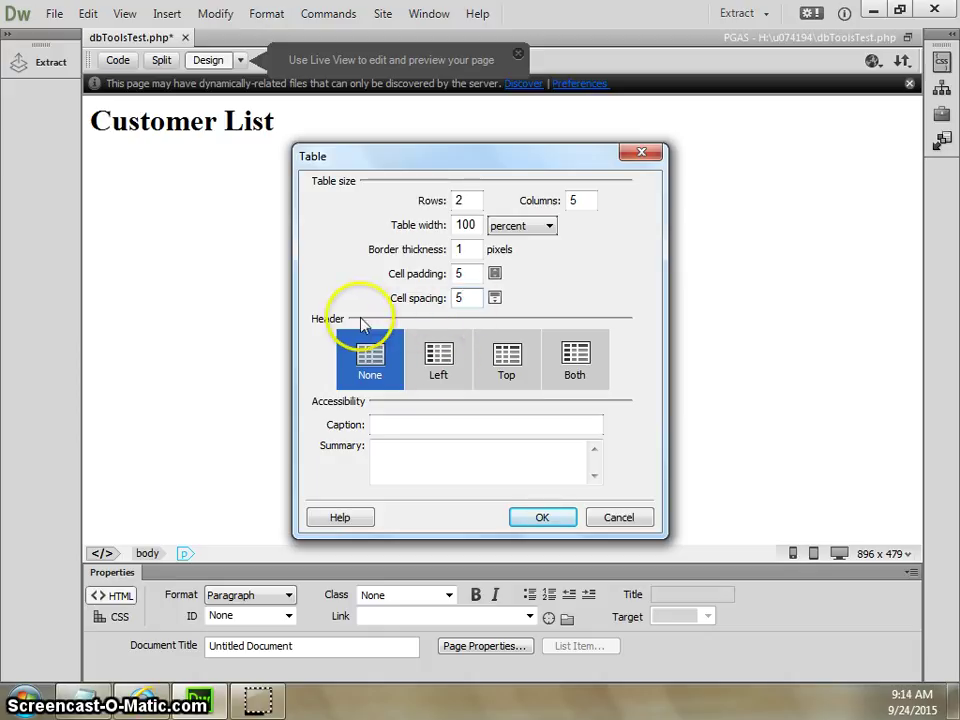
# Give the table a top header row and insert it below the "Customer List" heading.
pyautogui.click(508, 364)
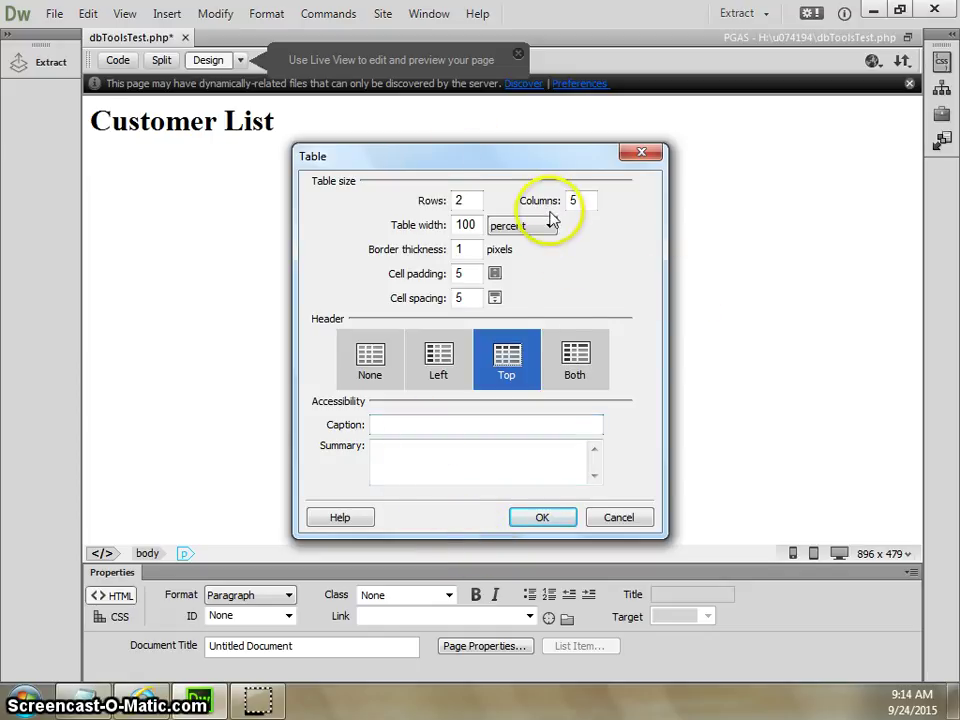
pyautogui.click(543, 519)
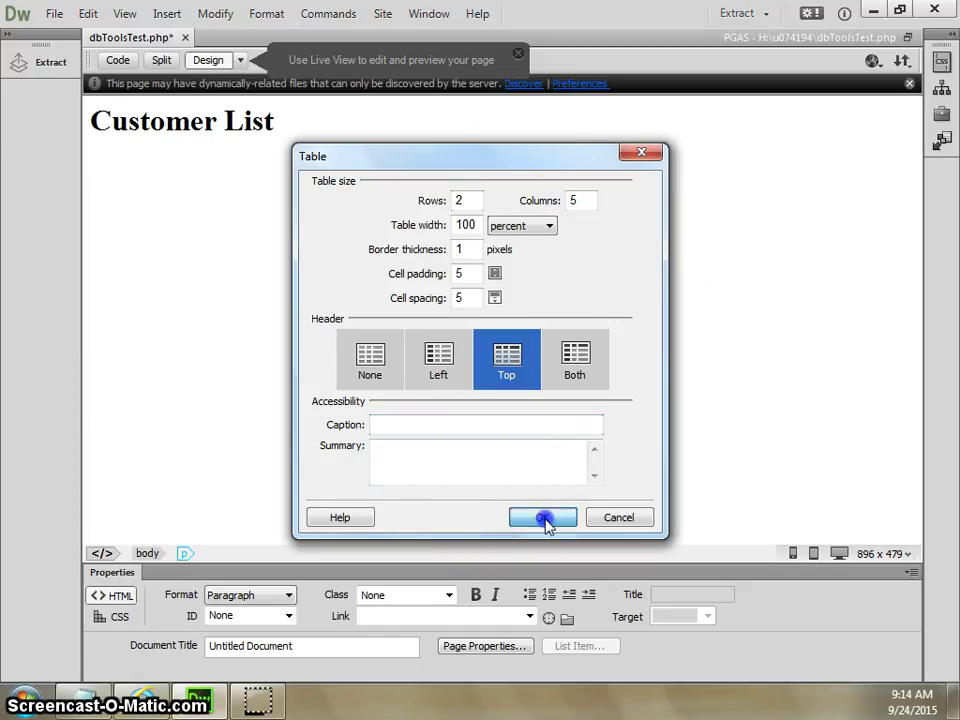
pyautogui.click(467, 416)
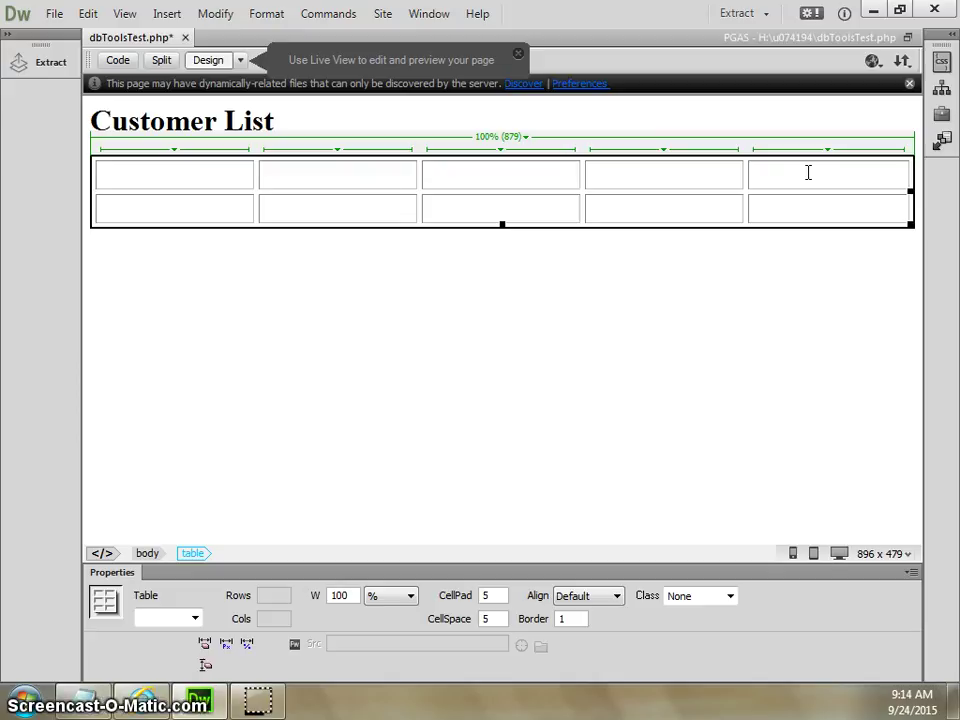
pyautogui.click(816, 156)
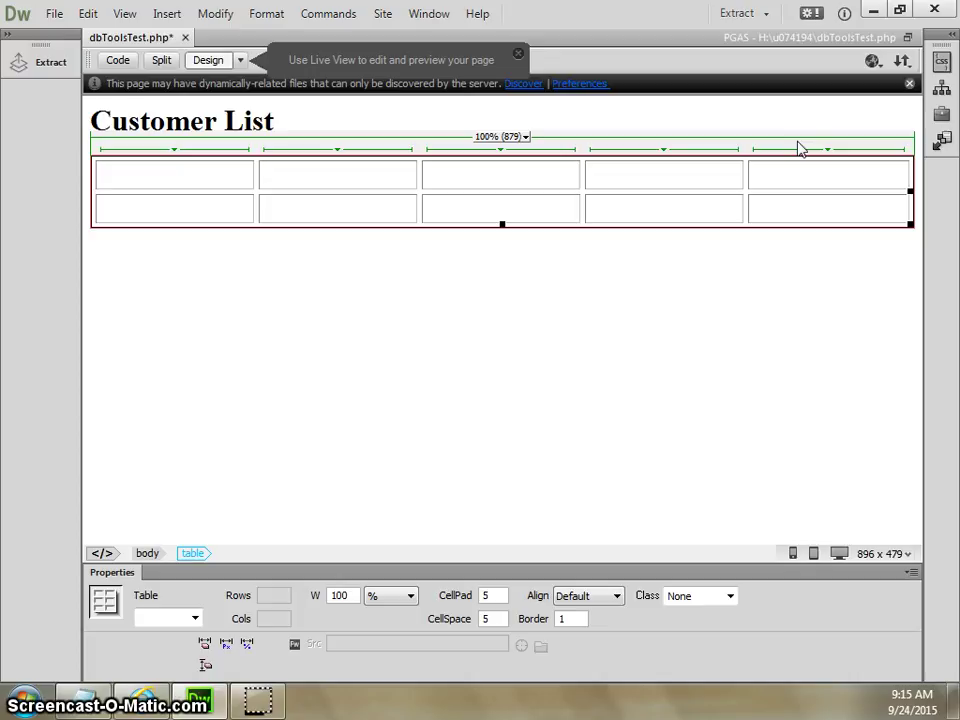
# Label the first two header cells of the table "Customer ID" and "Company Name".
pyautogui.click(171, 172)
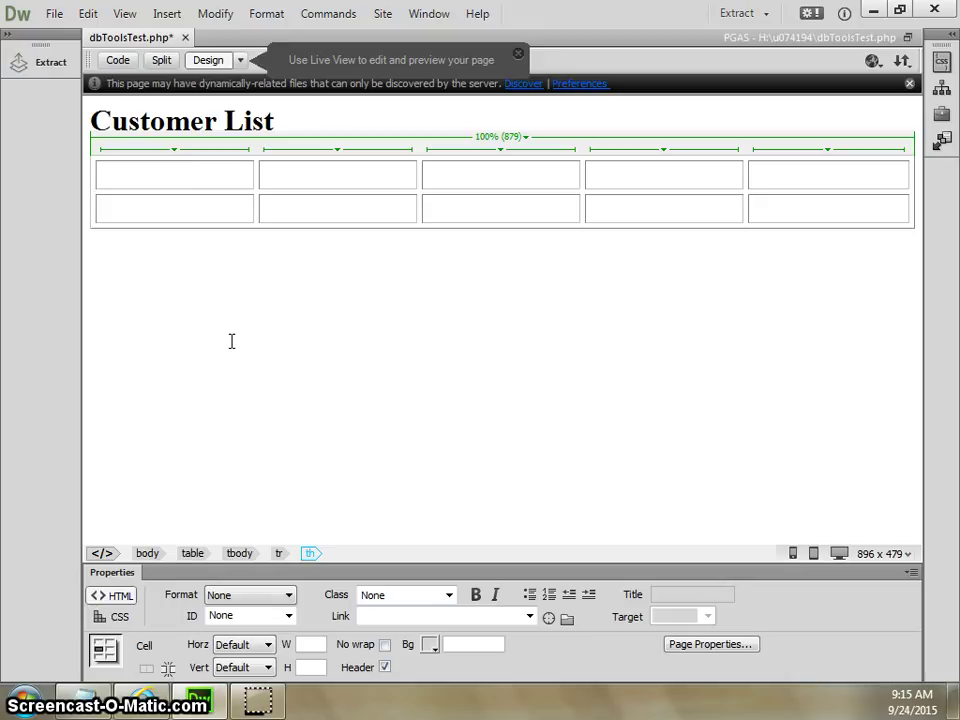
pyautogui.write('Customer ')
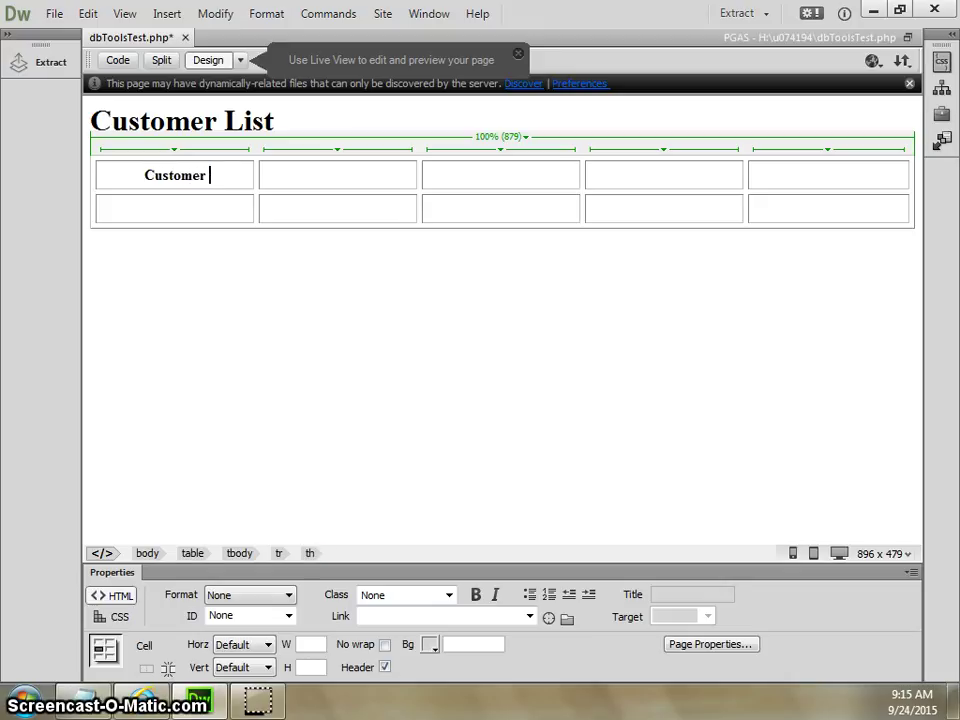
pyautogui.write('ID')
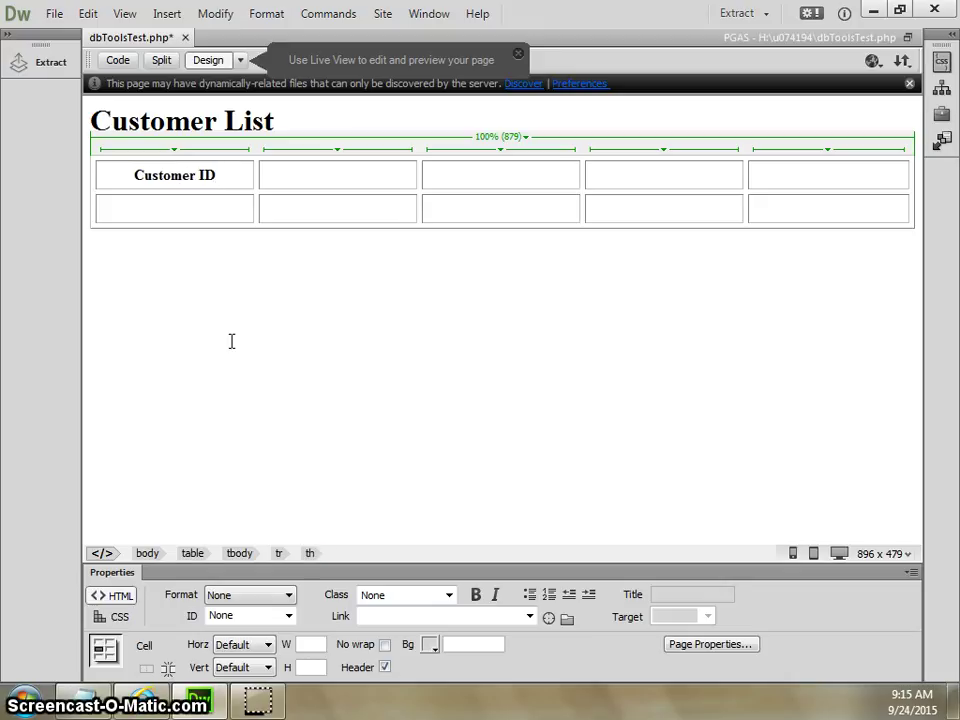
pyautogui.click(333, 174)
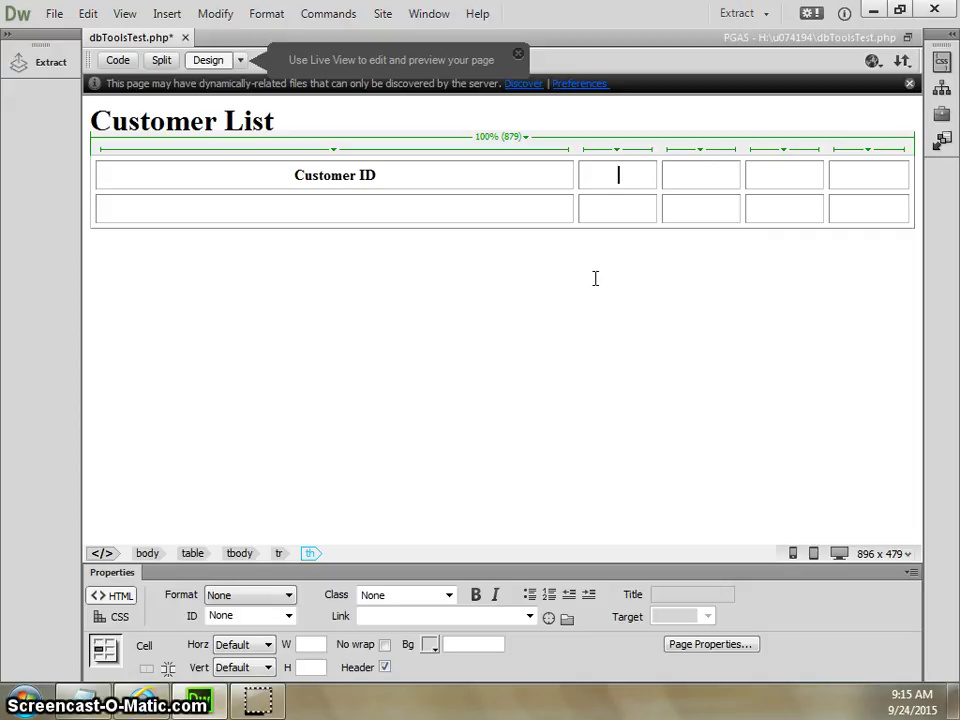
pyautogui.write('Company ')
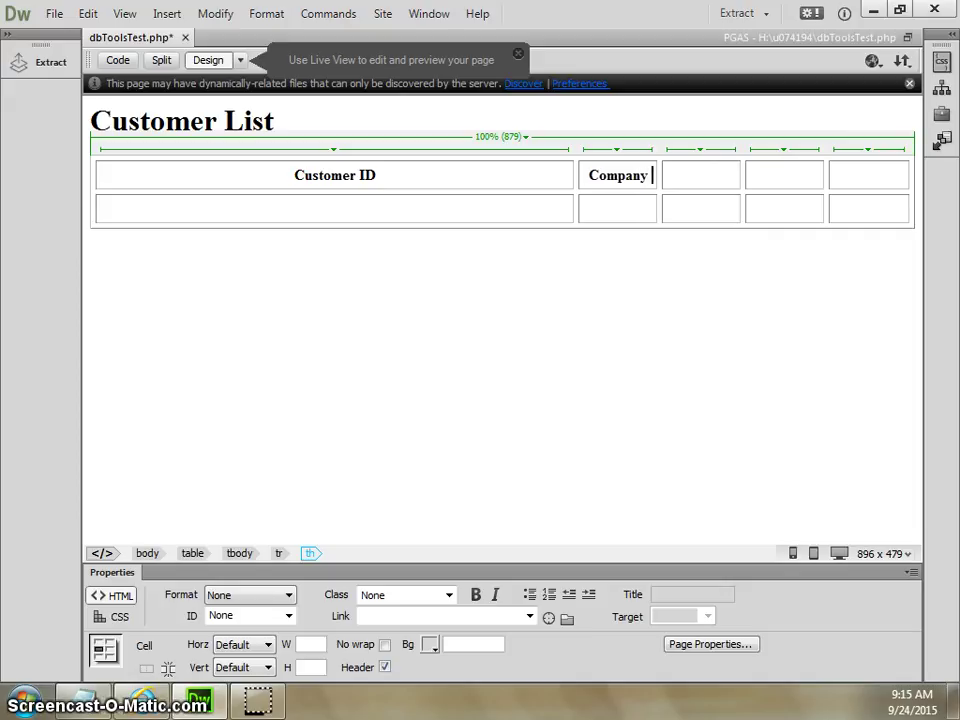
pyautogui.write('Name')
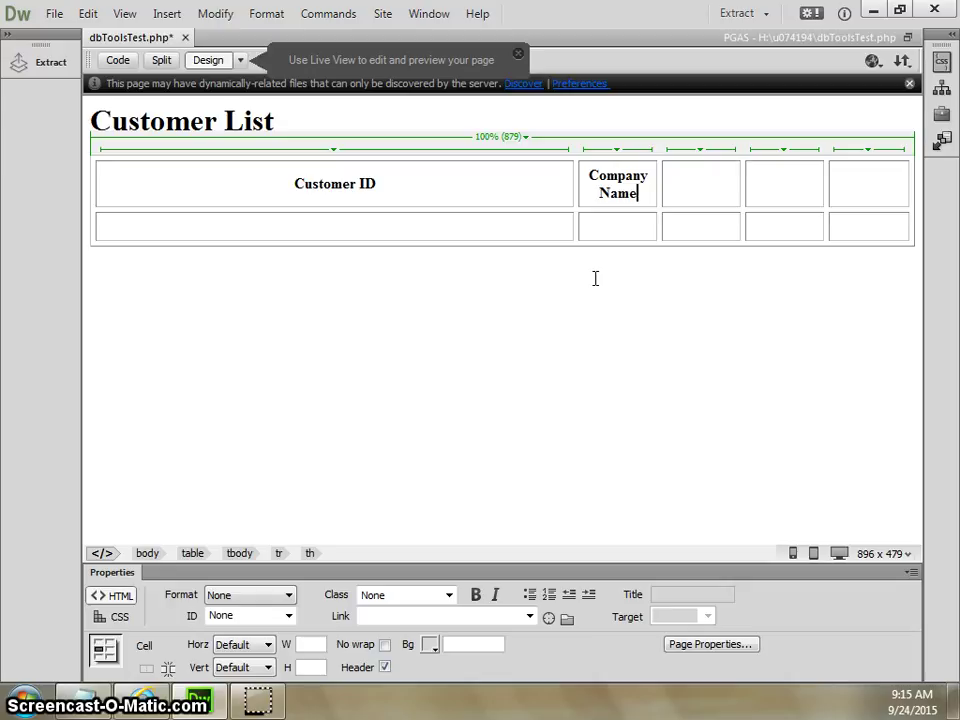
# Label the third and fourth header cells of the table "Contact Name" and "Contact Title".
pyautogui.click(695, 182)
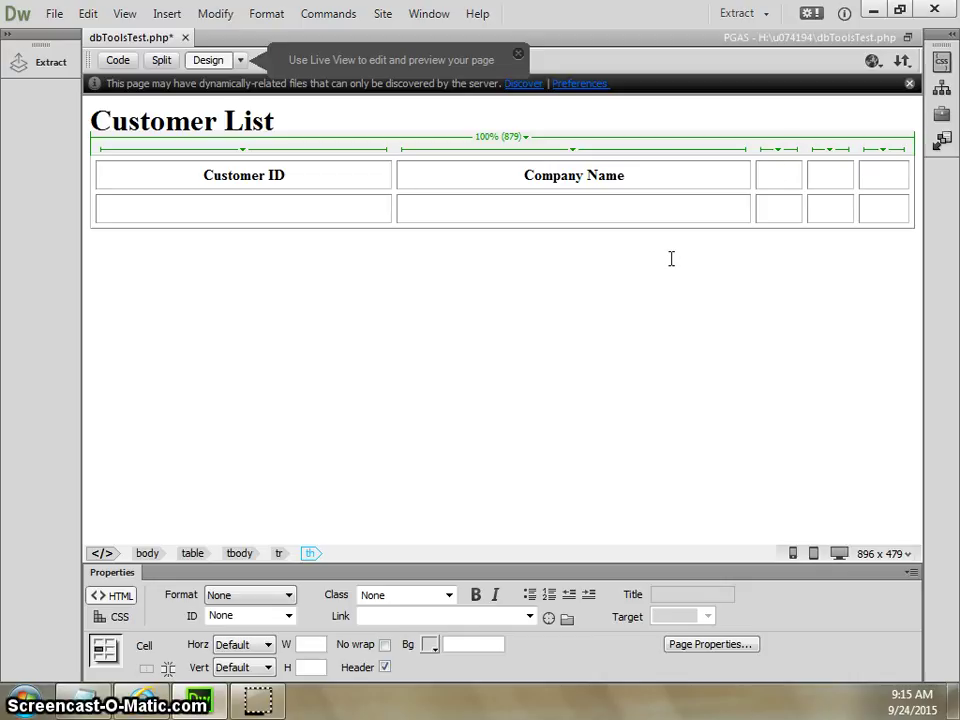
pyautogui.write('Con')
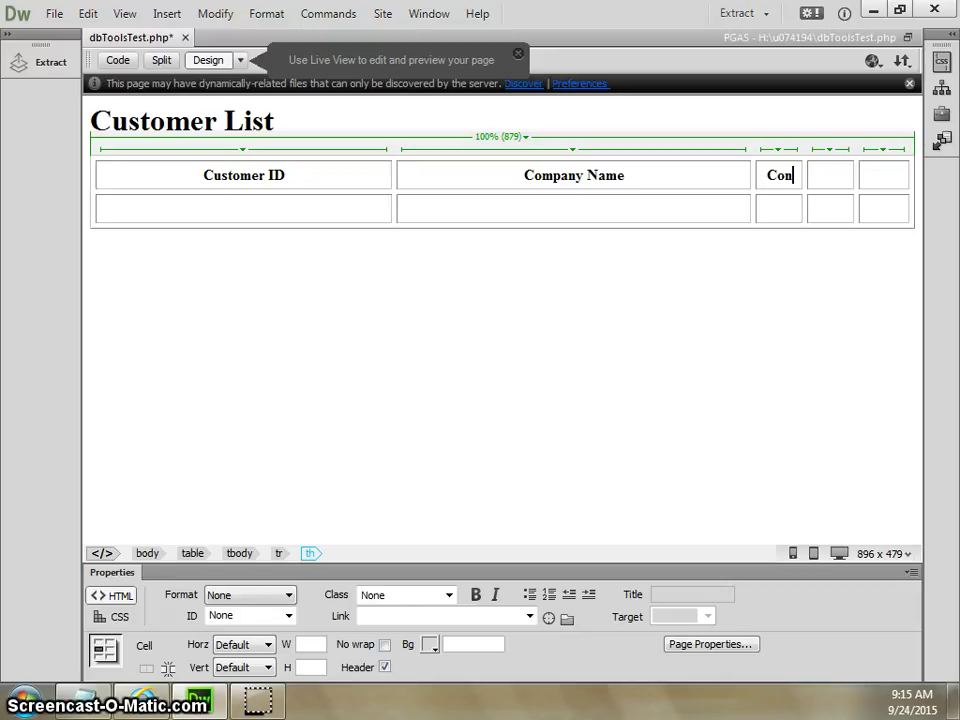
pyautogui.write('tact N')
pyautogui.write('ame')
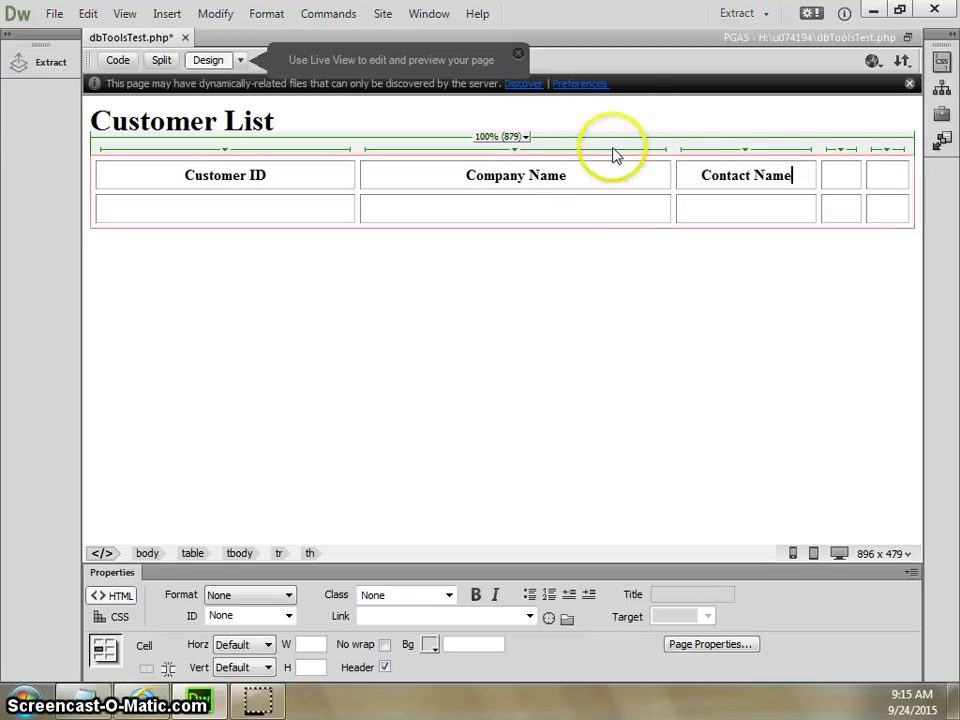
pyautogui.click(830, 175)
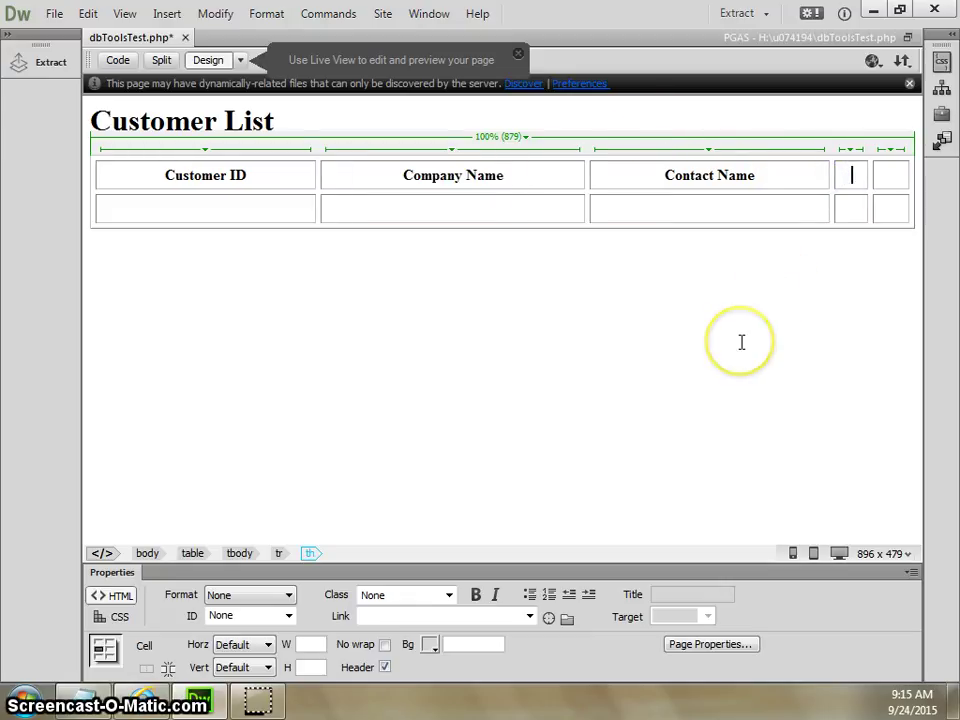
pyautogui.write('Contact')
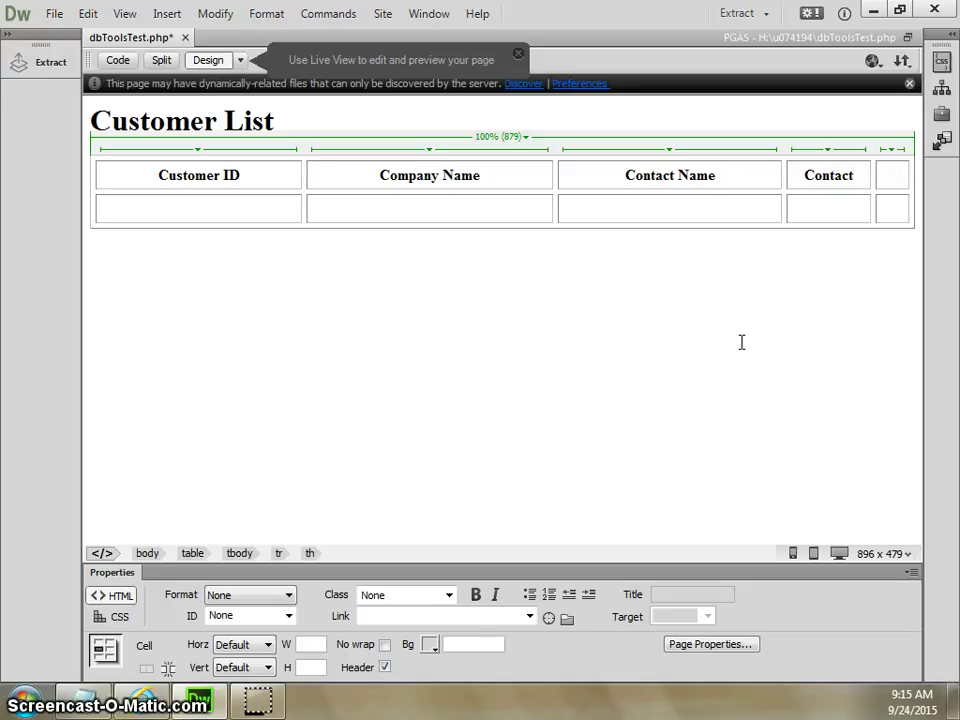
pyautogui.write(' Title')
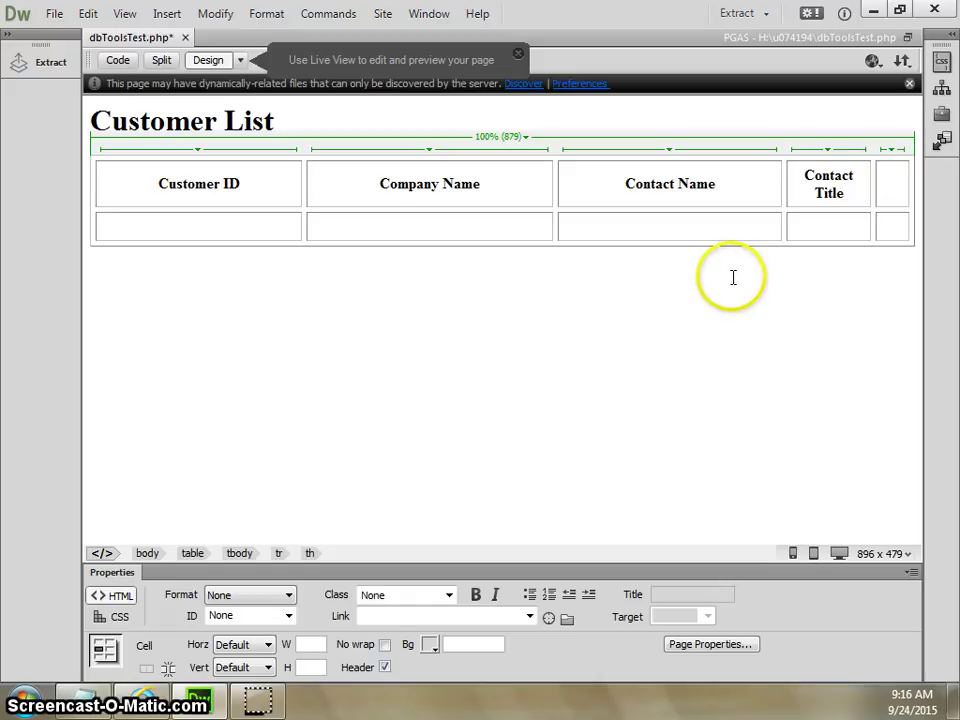
# Label the last header cell "Country" and place the cursor below the table.
pyautogui.click(895, 184)
pyautogui.click(724, 366)
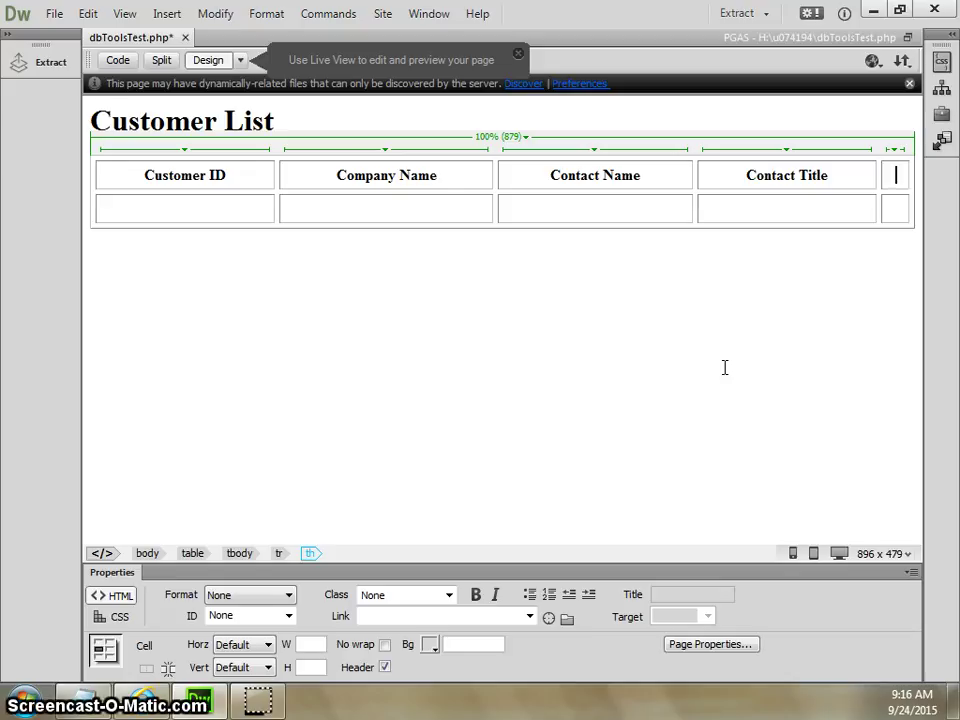
pyautogui.write('ountry')
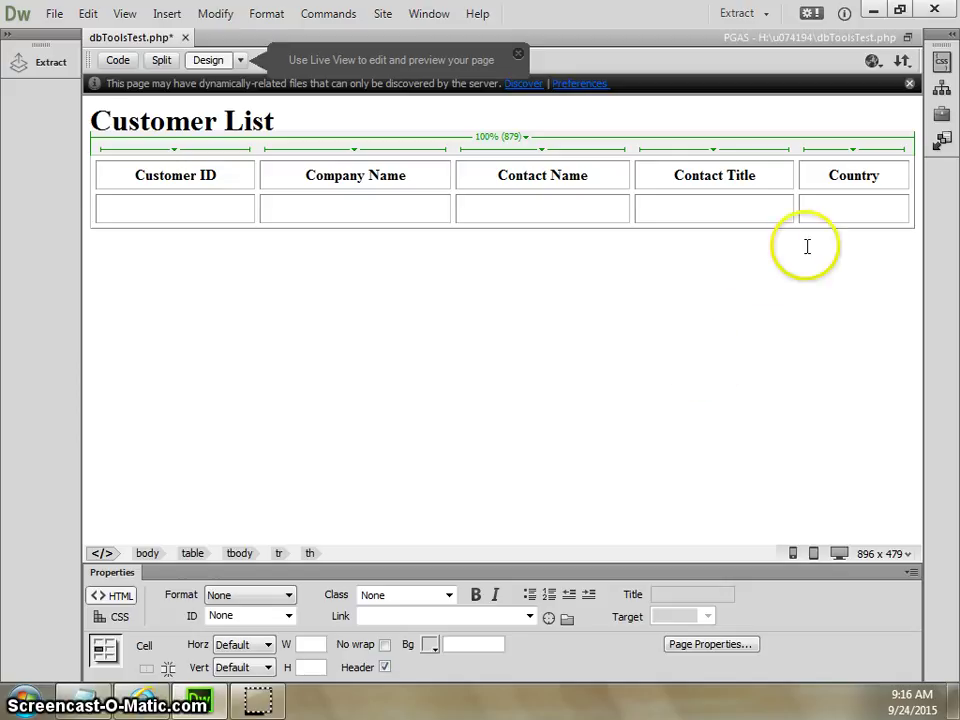
pyautogui.click(183, 287)
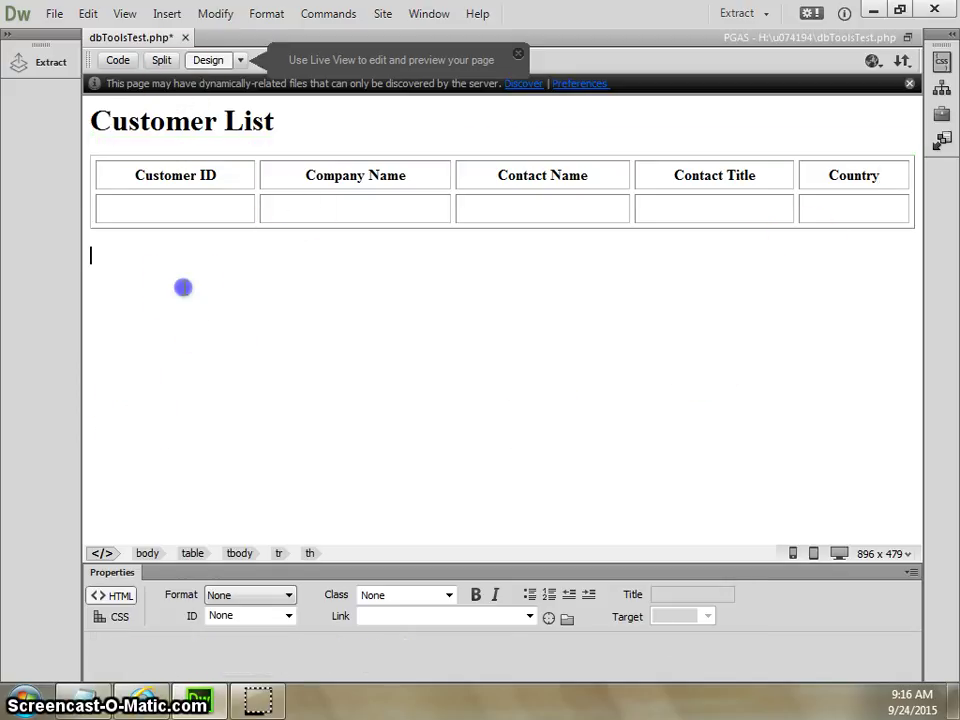
# Save dbToolsTest.php and include dependent files in the transfer without being asked about them again.
pyautogui.click(53, 14)
pyautogui.click(60, 147)
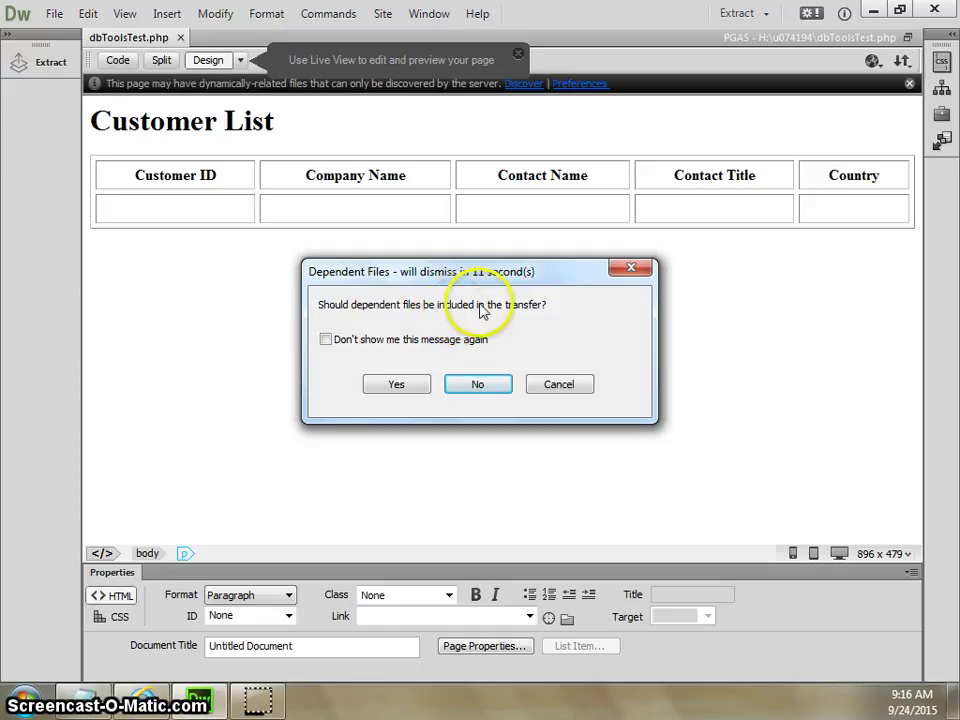
pyautogui.click(326, 340)
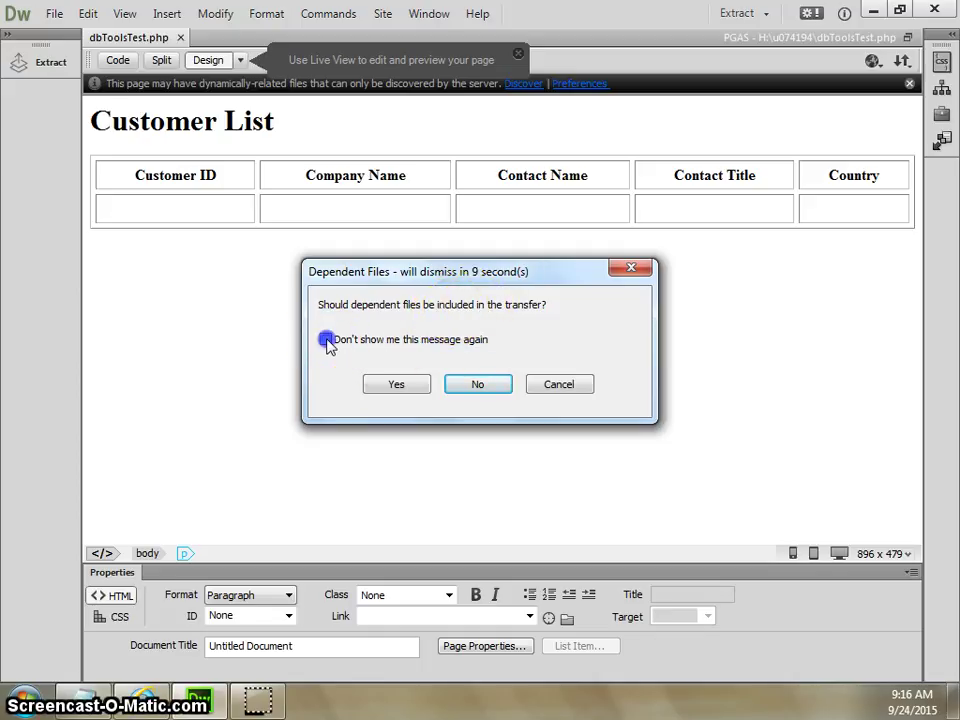
pyautogui.click(398, 385)
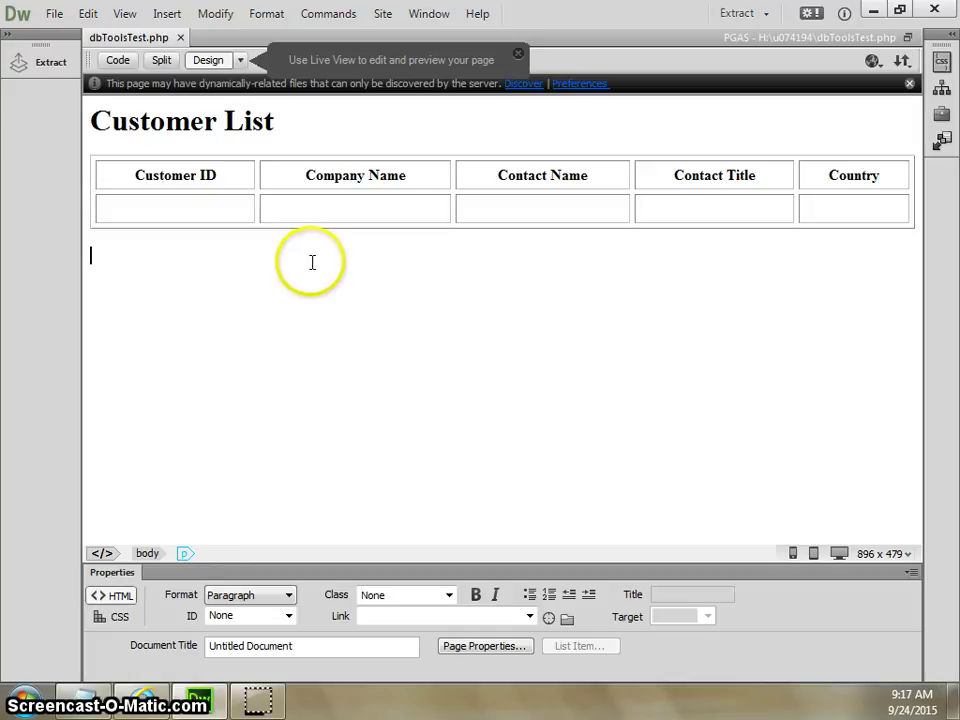
pyautogui.click(330, 449)
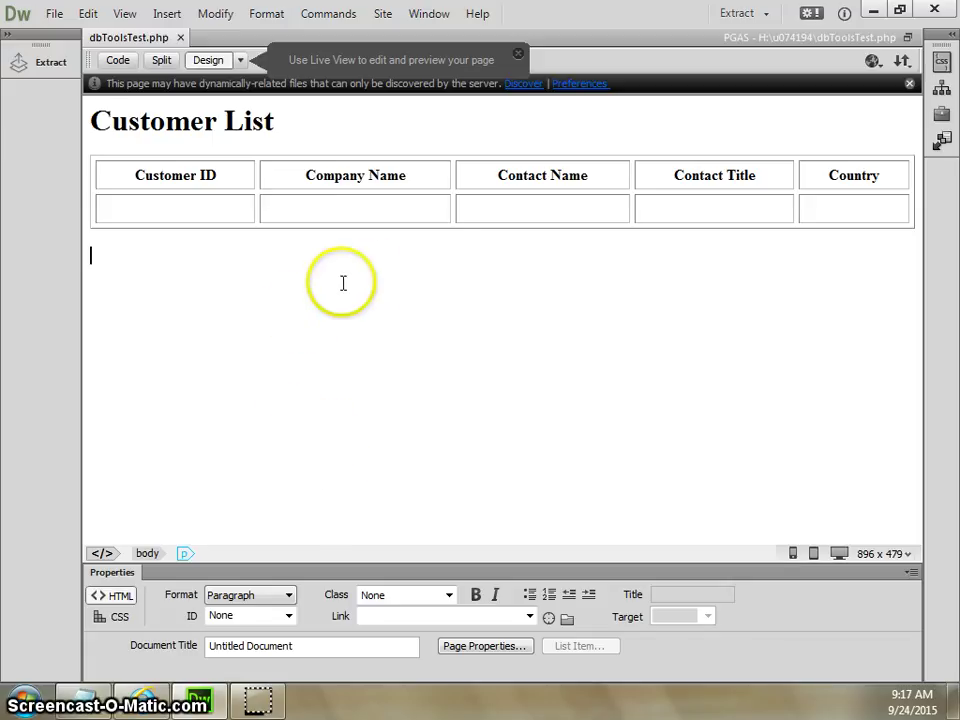
# Display the site's database connection tools and dock them beside the document.
pyautogui.click(431, 16)
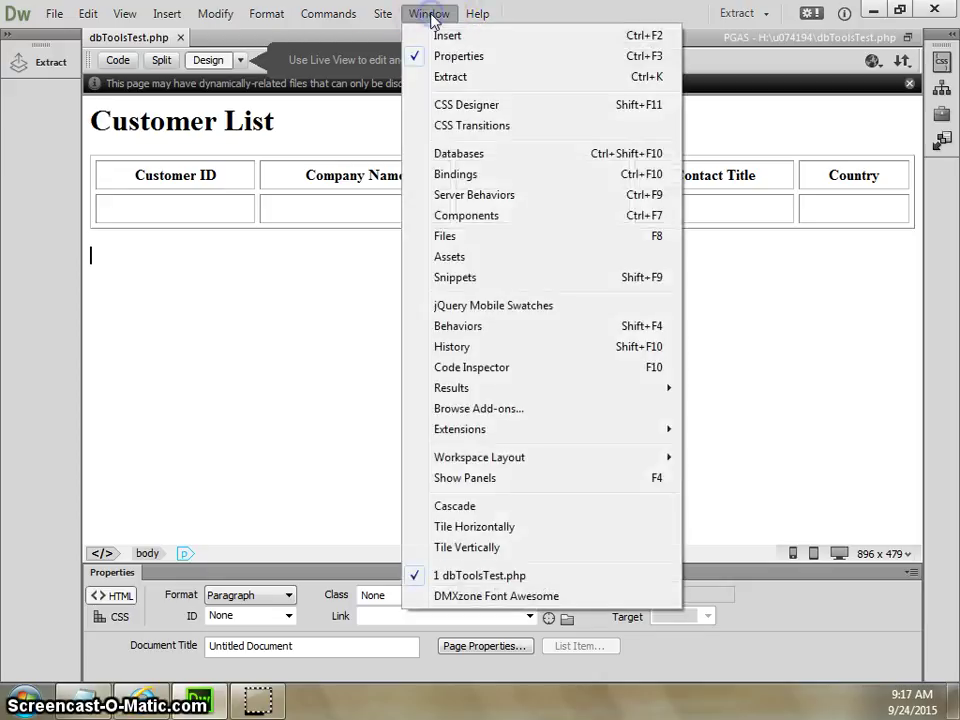
pyautogui.click(463, 155)
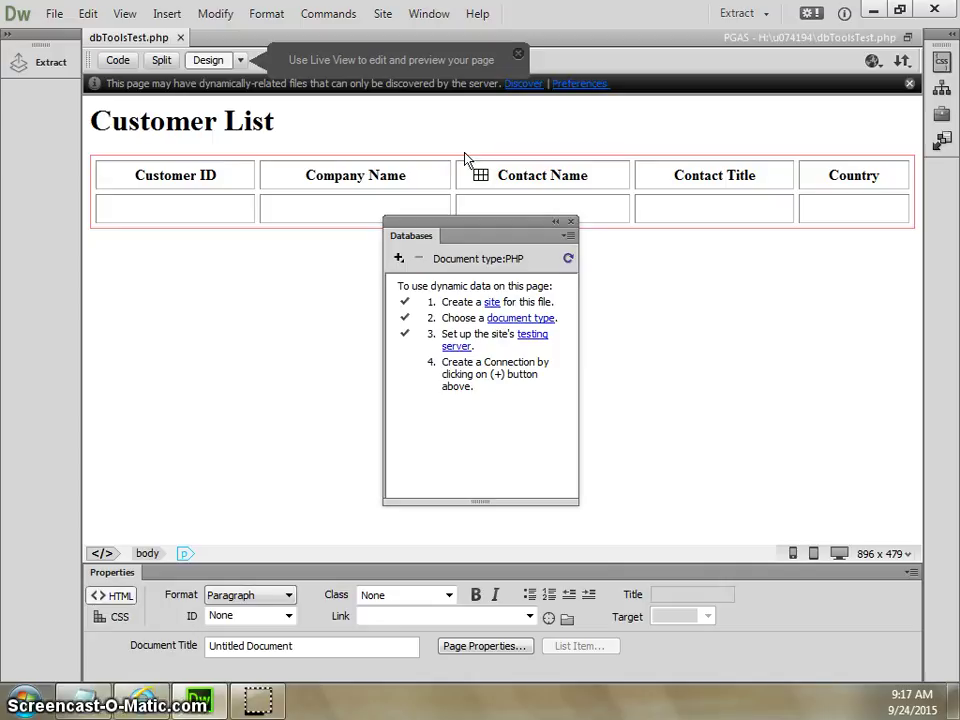
pyautogui.click(484, 150)
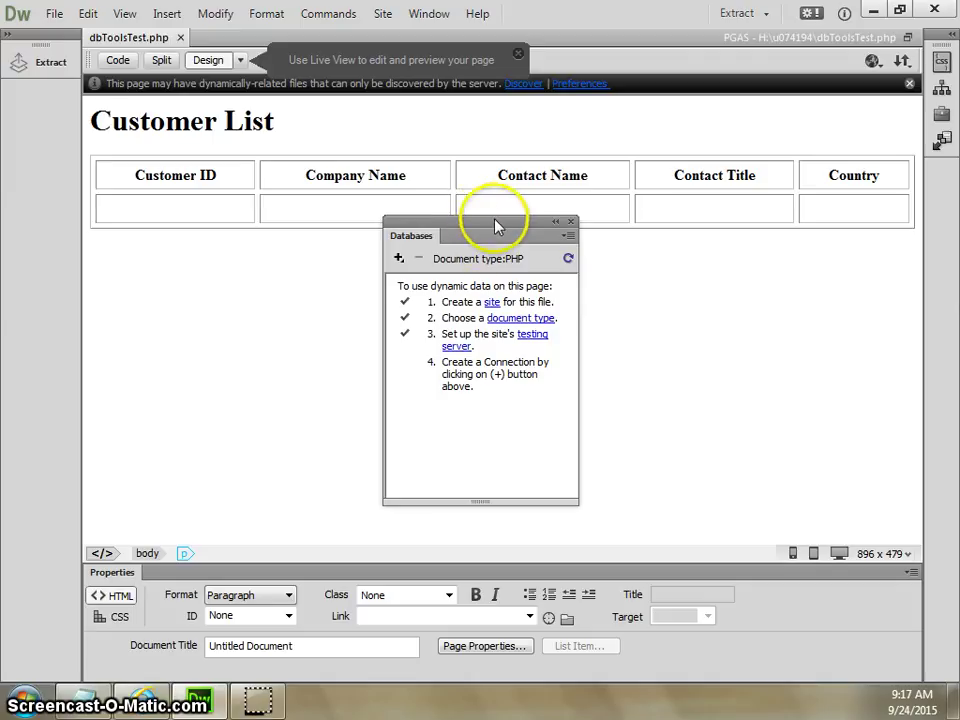
pyautogui.click(459, 237)
pyautogui.moveTo(459, 237); pyautogui.dragTo(911, 204)
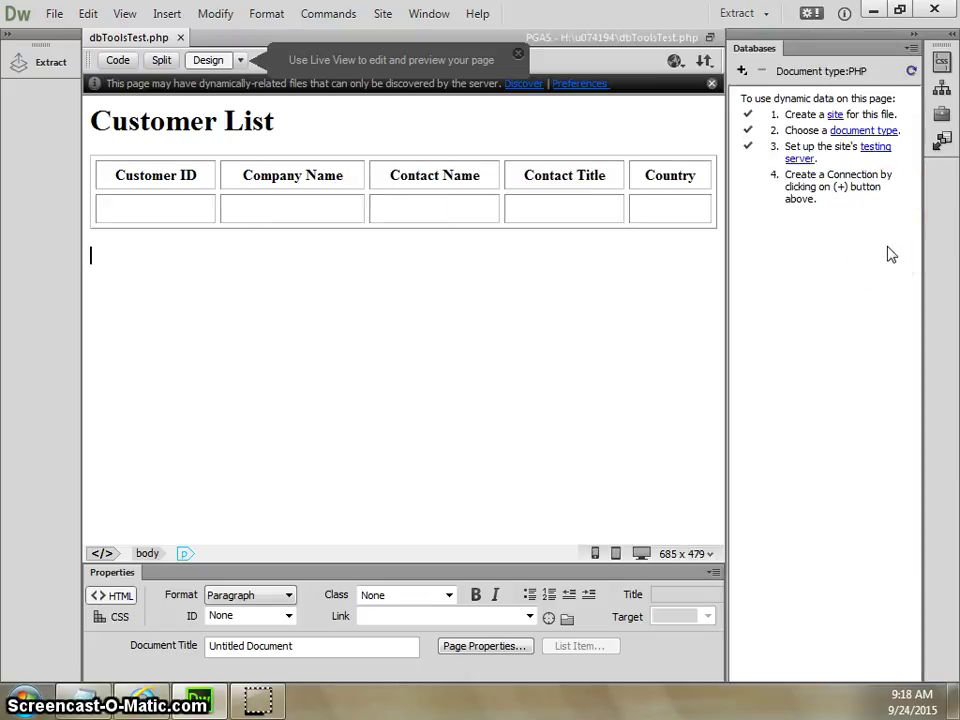
pyautogui.click(916, 233)
# Start a new MySQL connection named "northwind" and set its server to "localhost".
pyautogui.click(742, 72)
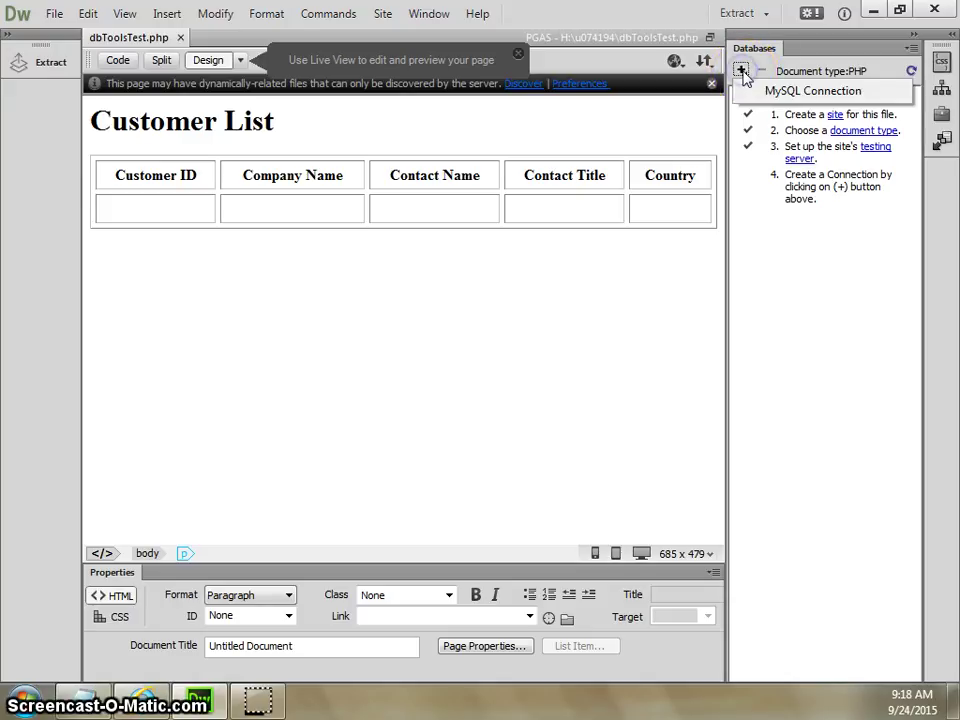
pyautogui.click(776, 92)
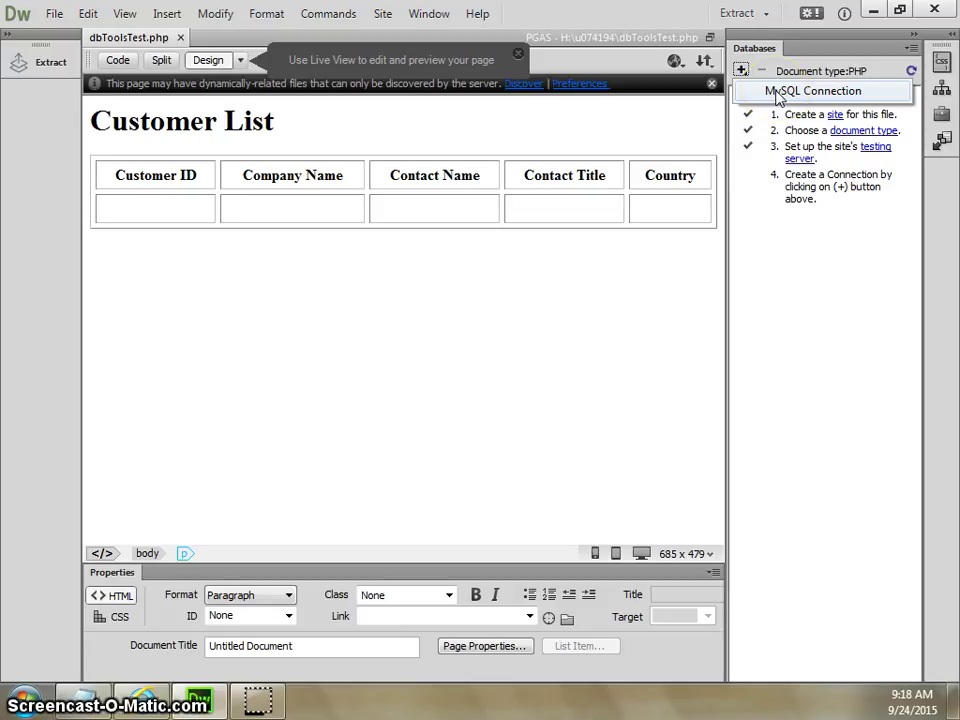
pyautogui.click(778, 92)
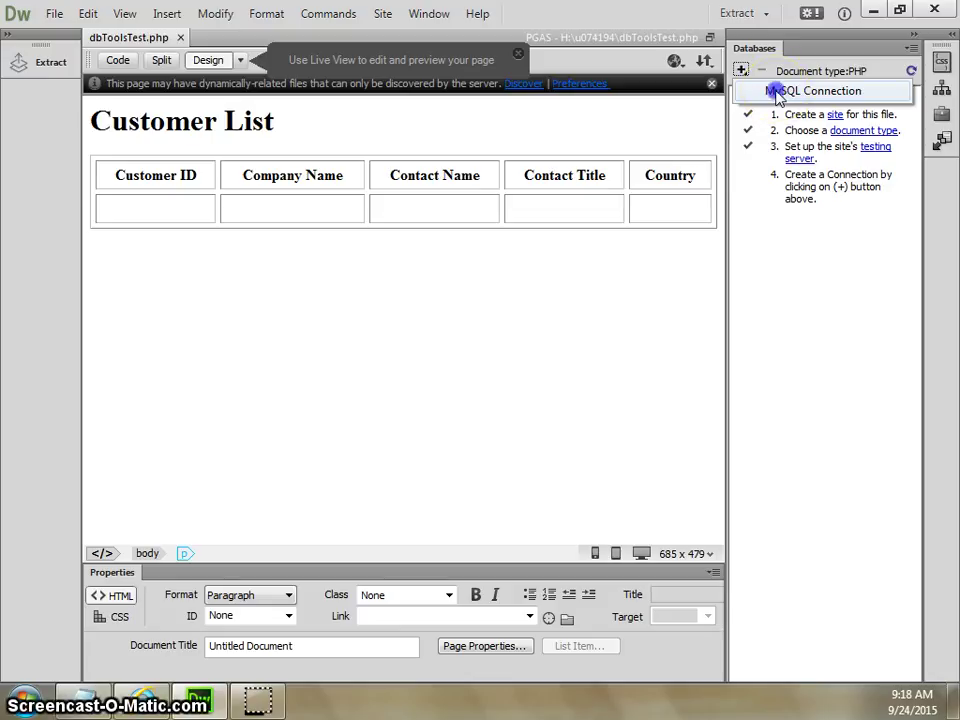
pyautogui.click(450, 280)
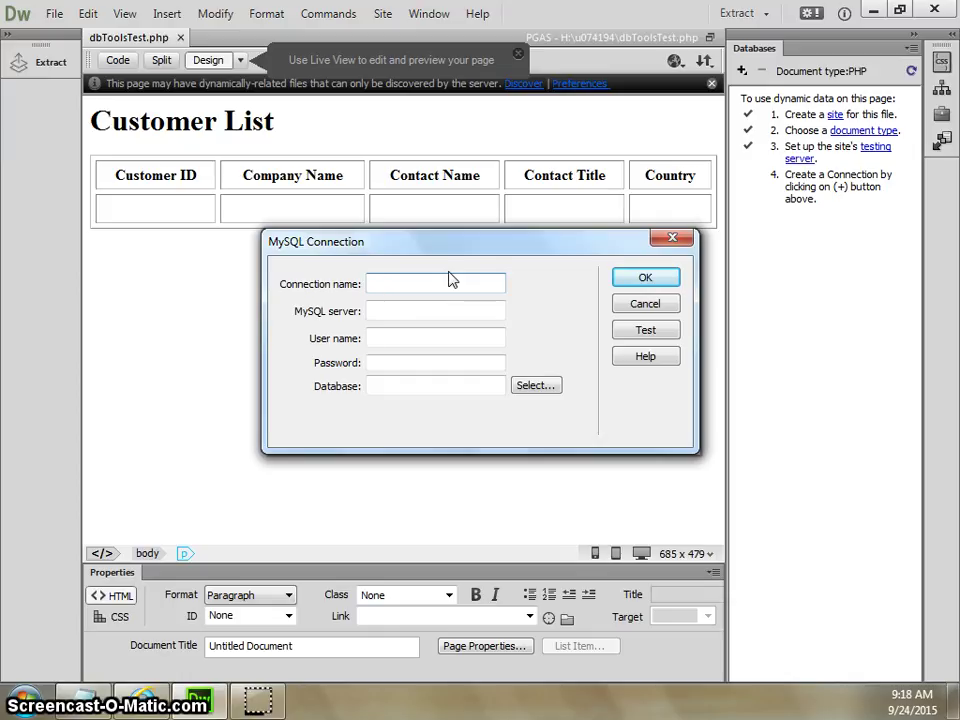
pyautogui.click(414, 284)
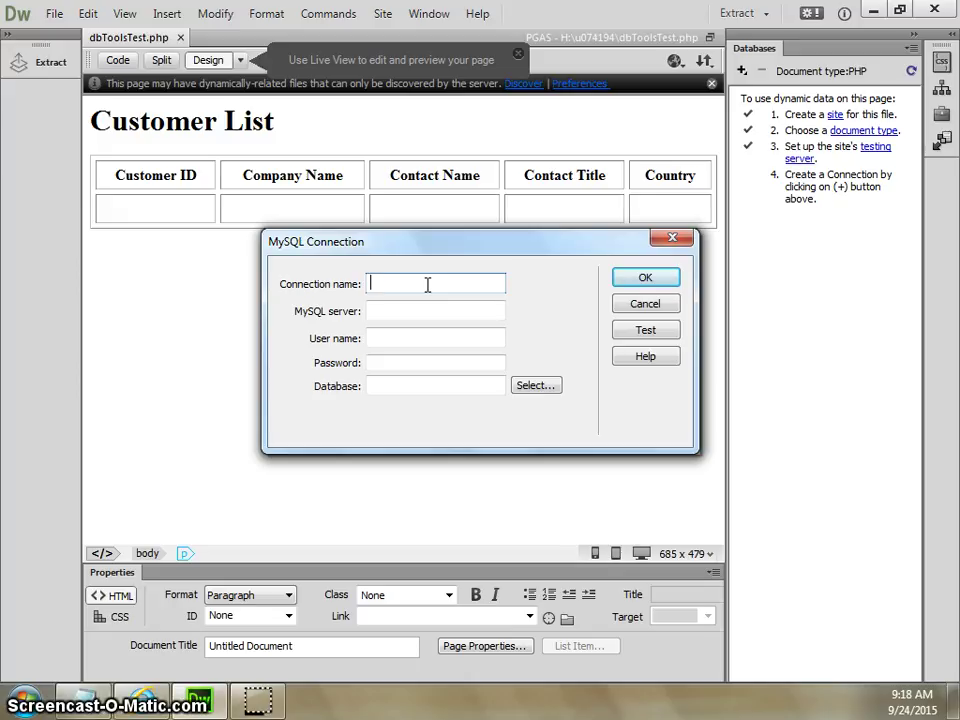
pyautogui.write('northw')
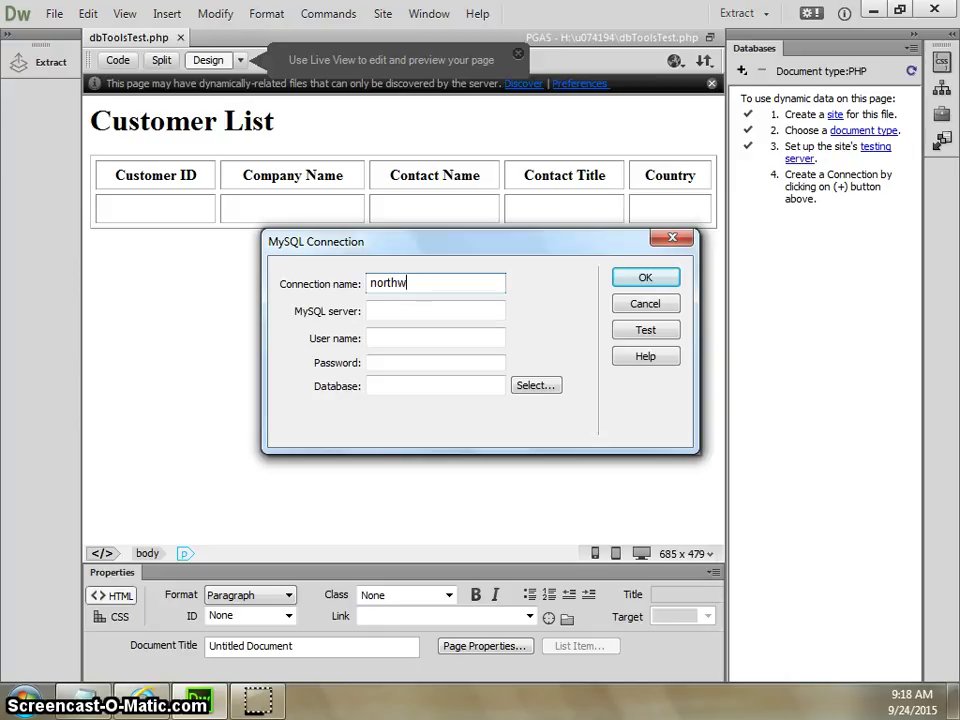
pyautogui.write('ind')
pyautogui.click(371, 310)
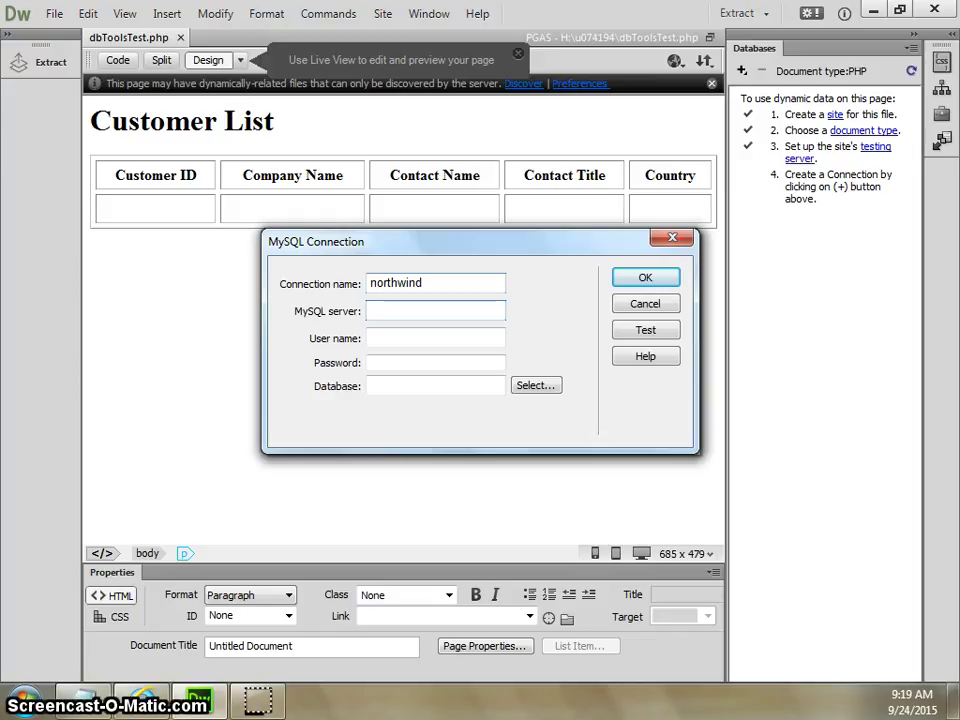
pyautogui.write('localhost')
# Enter the account's user name and password for the MySQL connection.
pyautogui.click(372, 337)
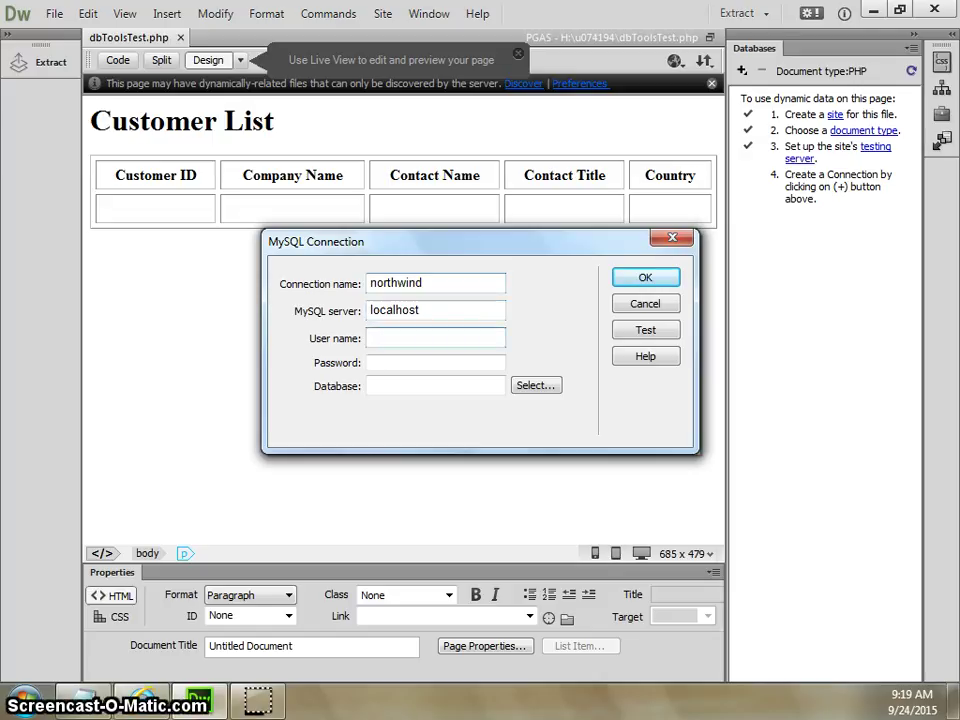
pyautogui.write('u')
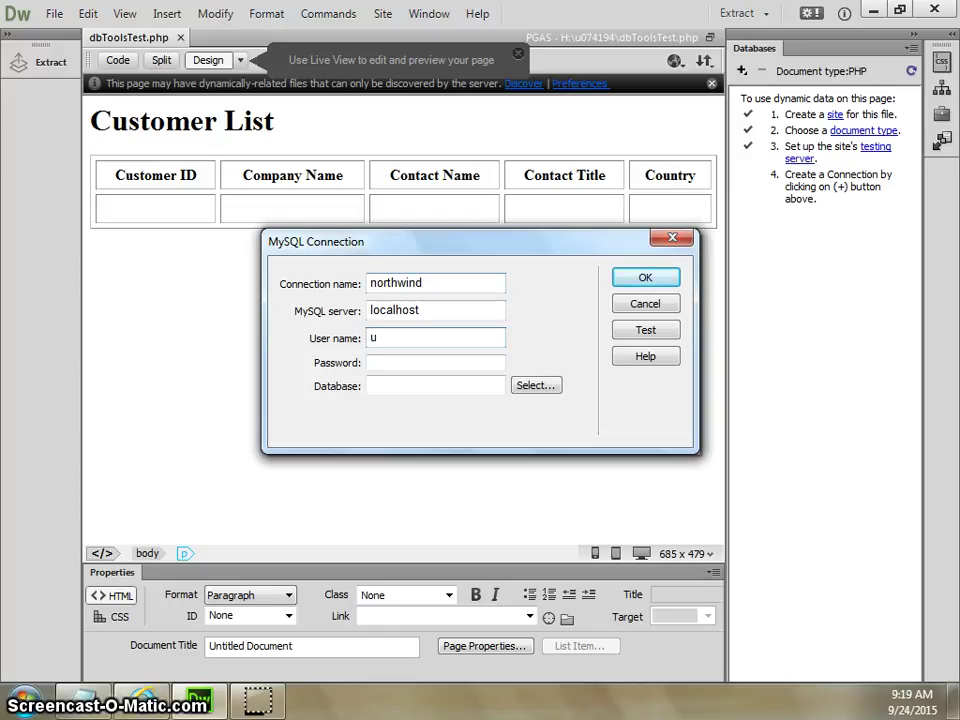
pyautogui.write('07')
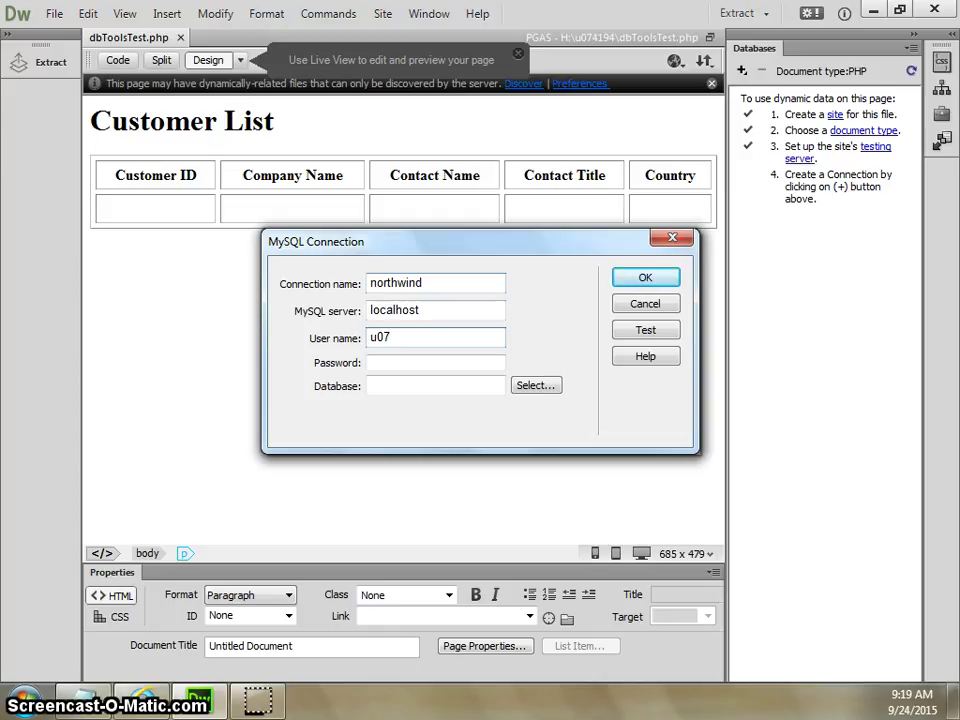
pyautogui.write('4194')
pyautogui.click(436, 362)
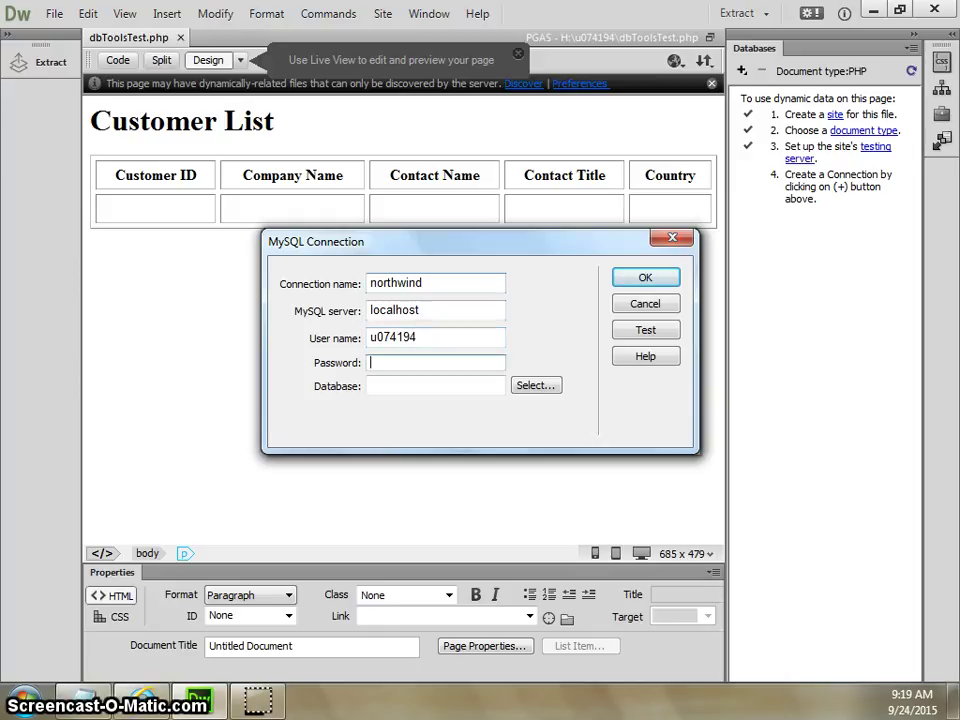
pyautogui.write('password')
# Choose "northwind" from the server's available databases for the MySQL connection.
pyautogui.click(435, 386)
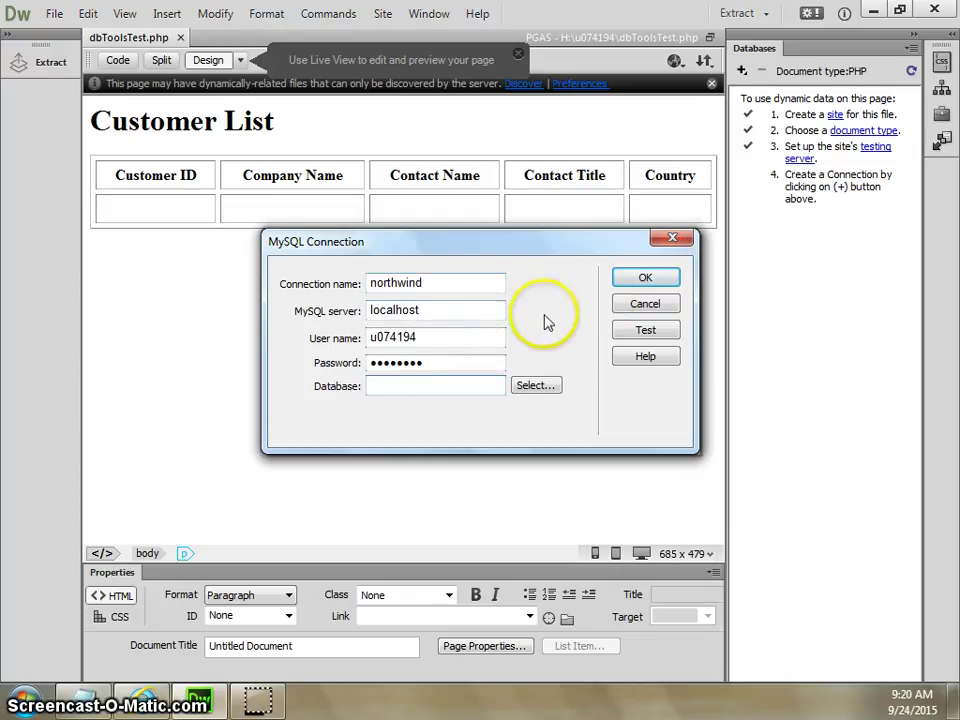
pyautogui.click(536, 388)
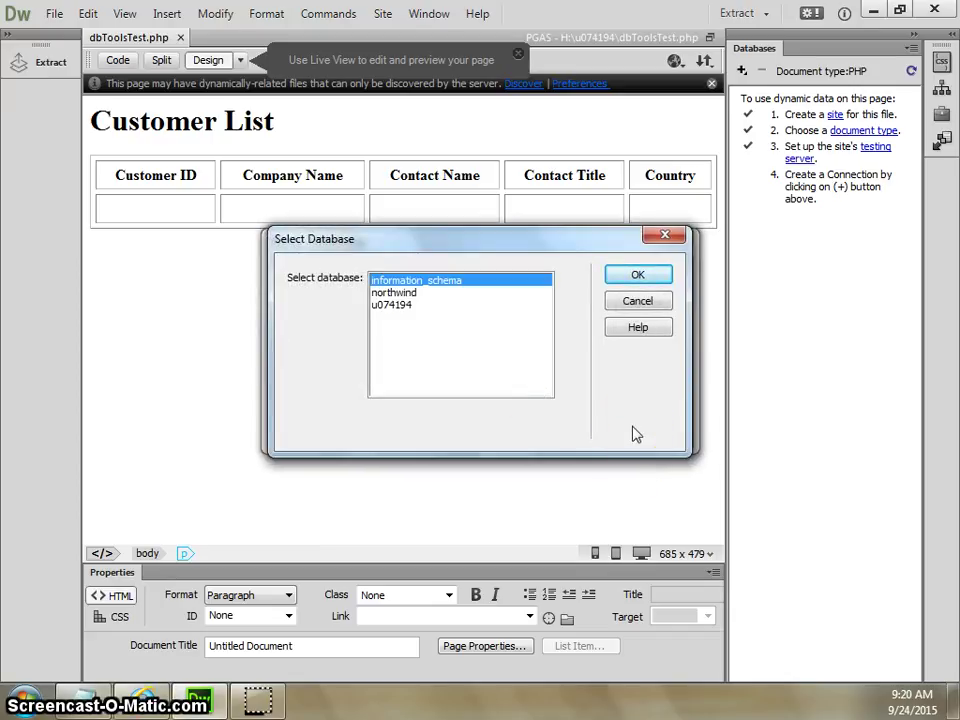
pyautogui.click(408, 293)
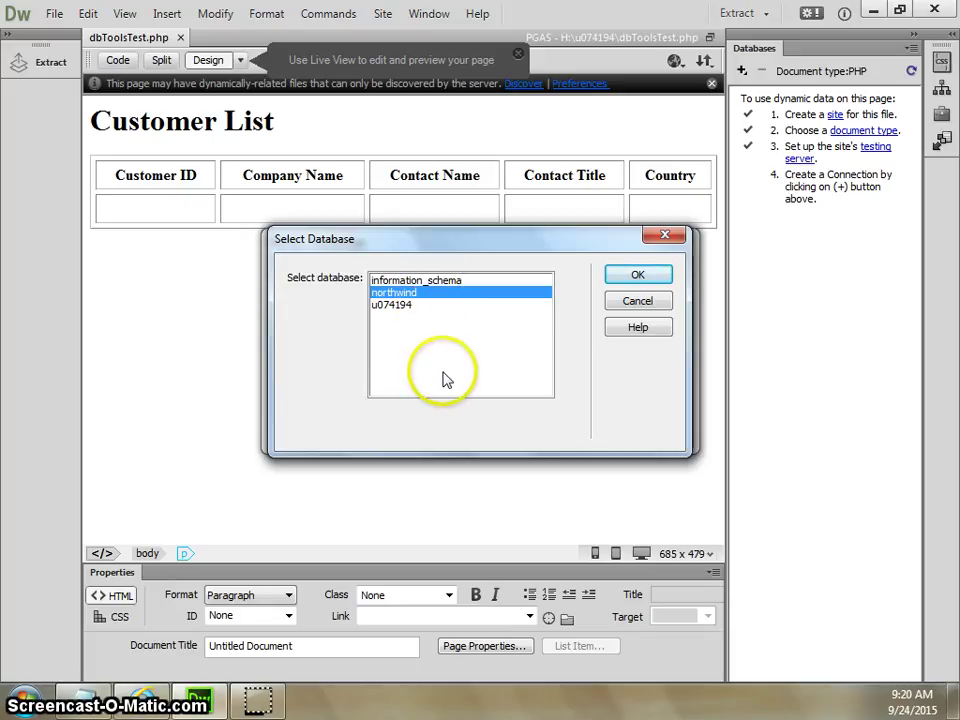
pyautogui.click(637, 277)
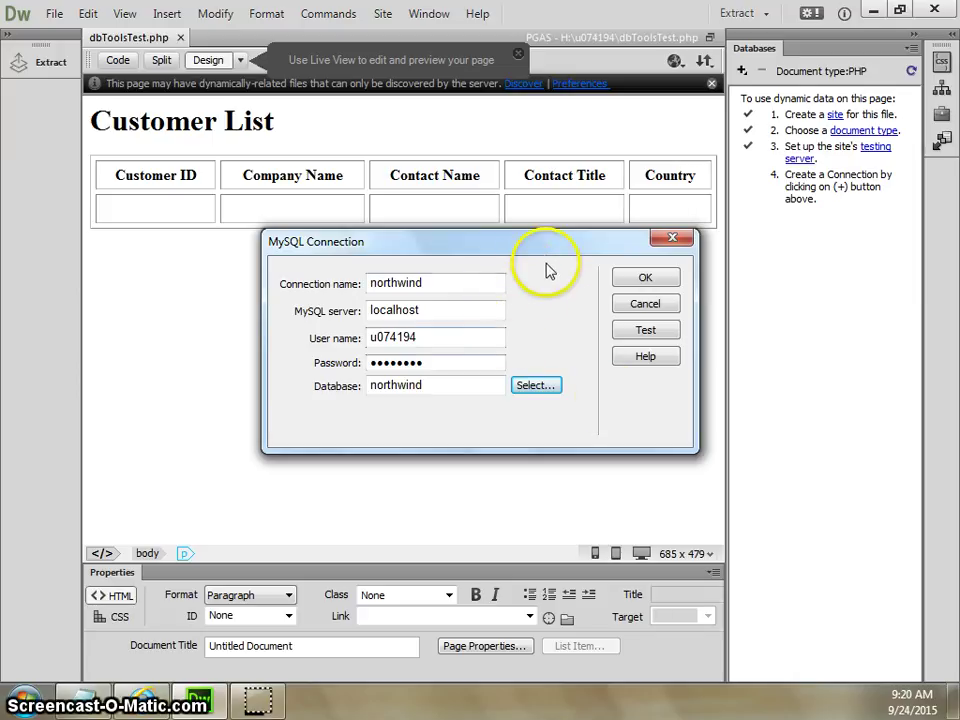
# Test the northwind MySQL connection, dismiss the test message and save the connection.
pyautogui.click(648, 331)
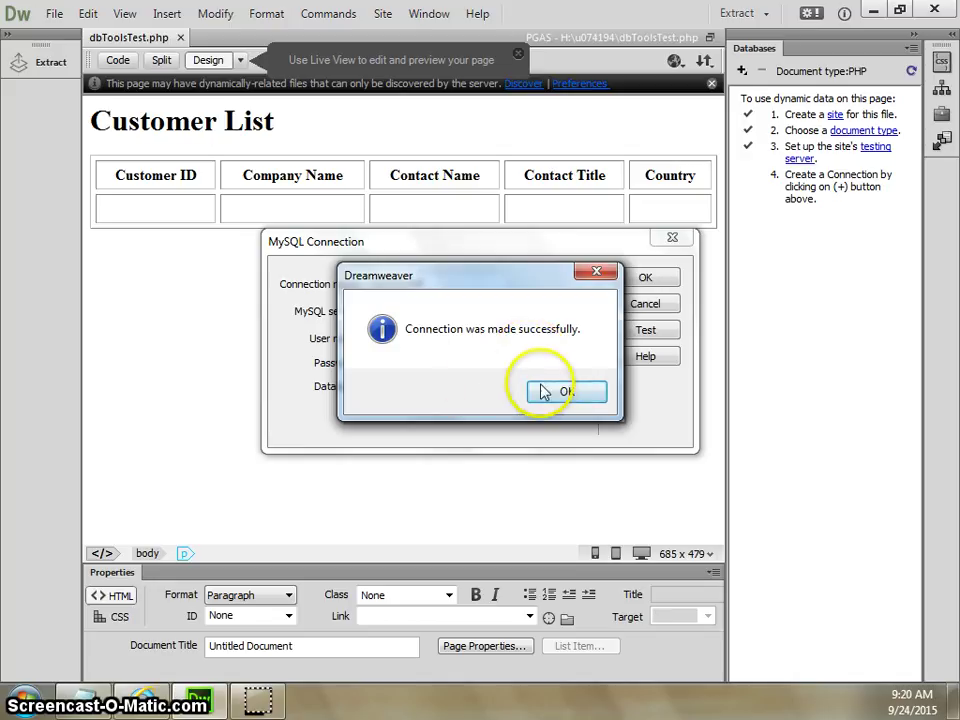
pyautogui.click(572, 398)
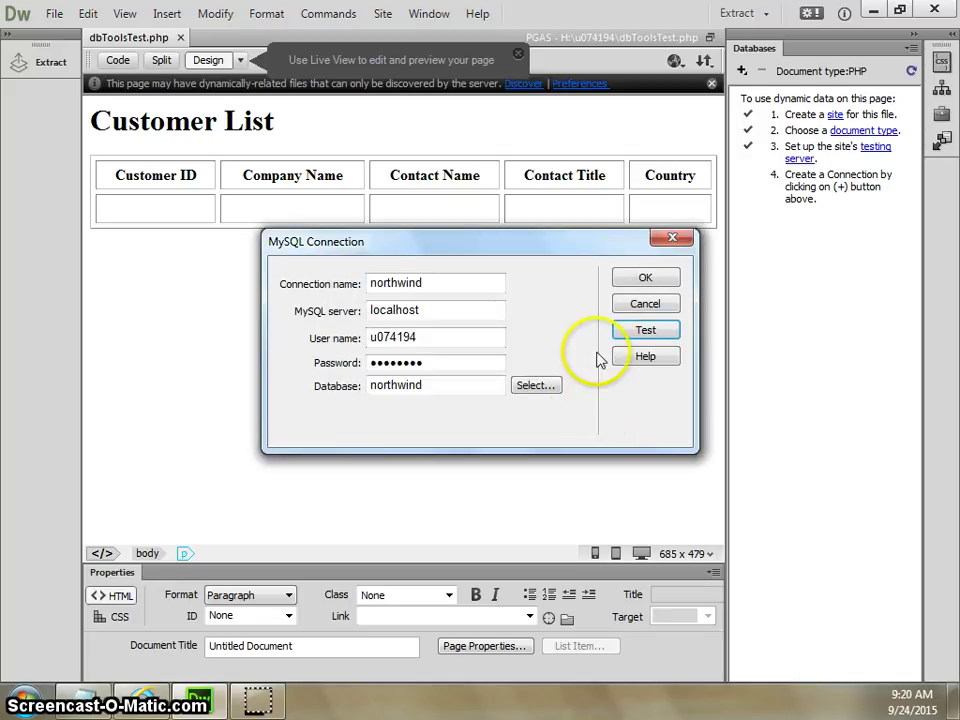
pyautogui.click(645, 280)
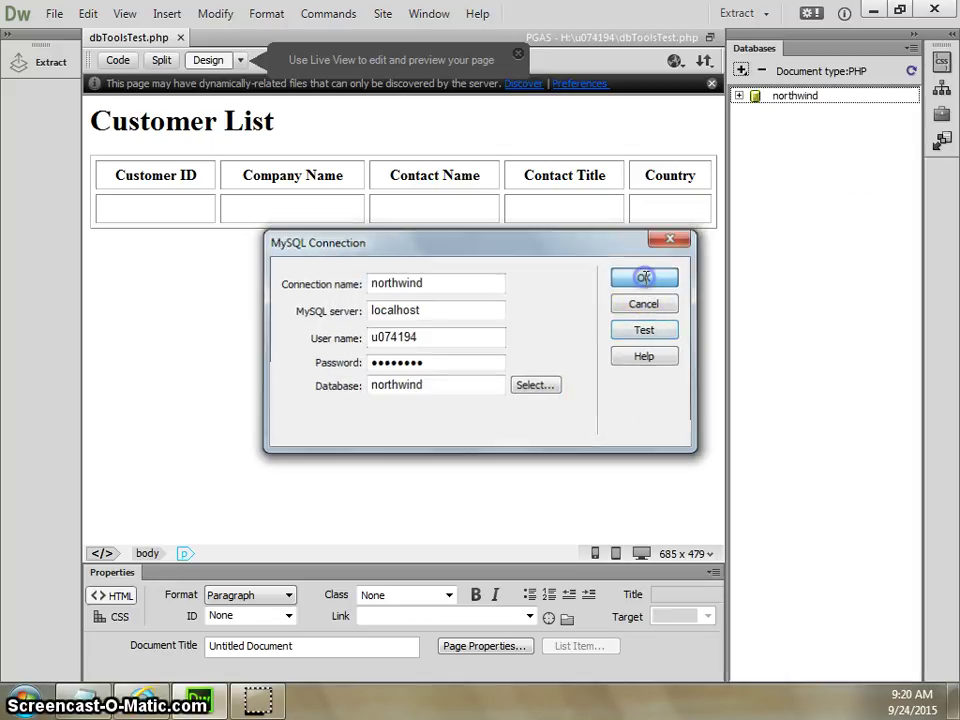
pyautogui.click(646, 280)
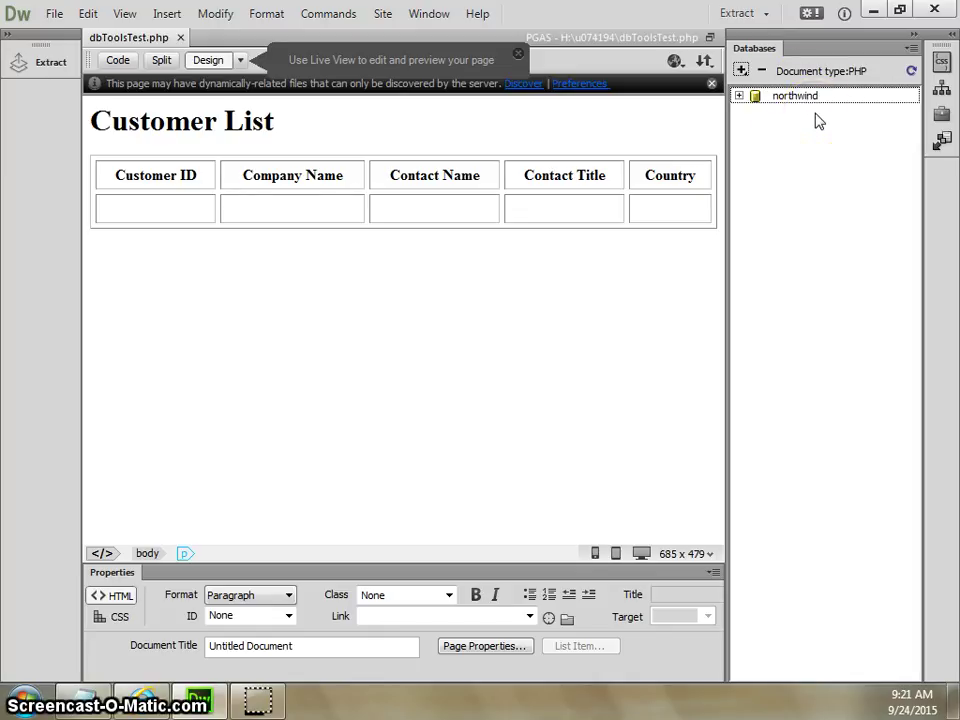
# Examine the Connections folder's contents in the PGAS site's local files and return to the page.
pyautogui.click(943, 90)
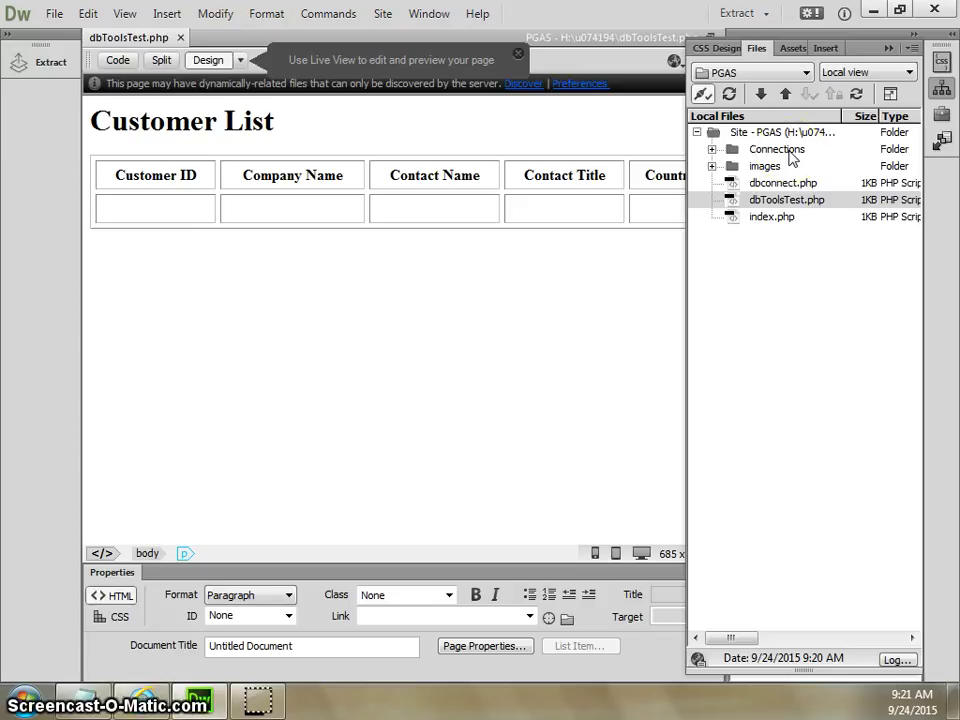
pyautogui.click(706, 156)
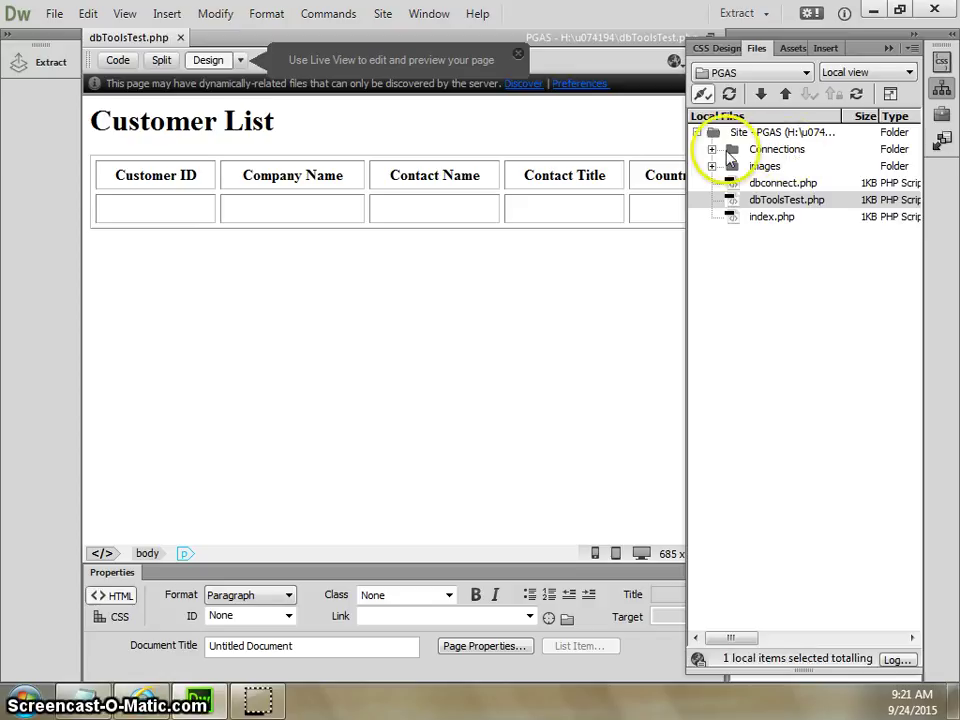
pyautogui.click(711, 149)
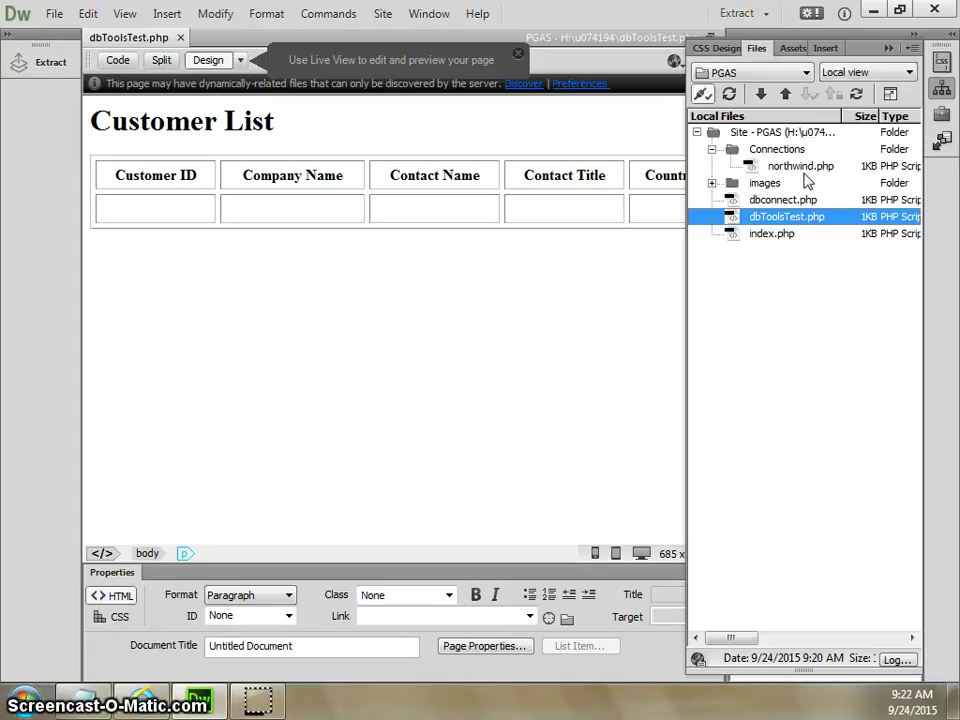
pyautogui.click(838, 334)
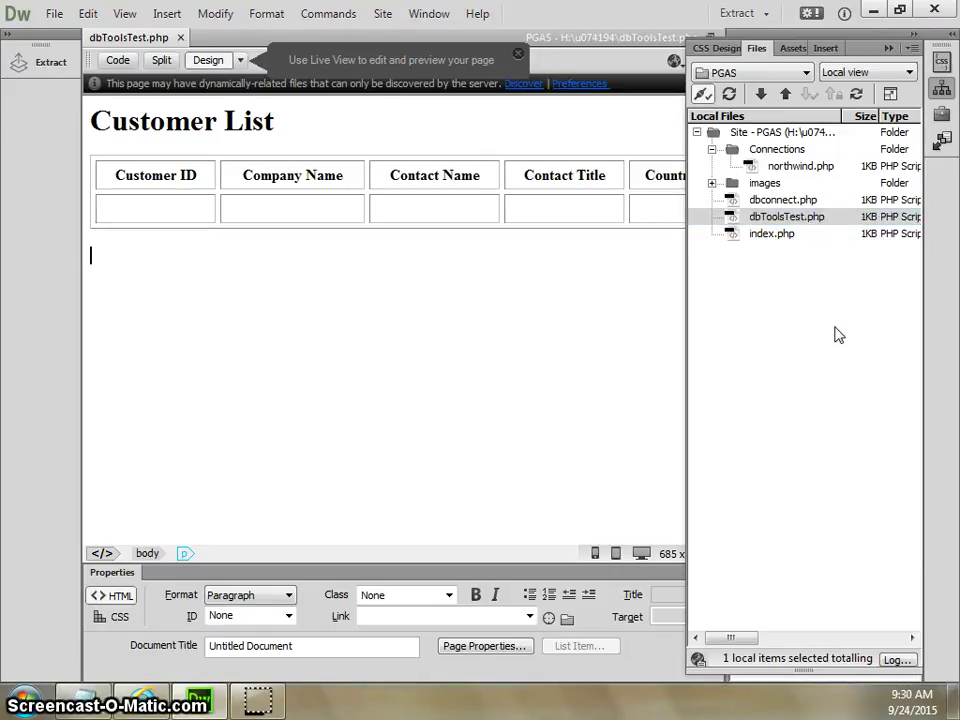
pyautogui.click(900, 288)
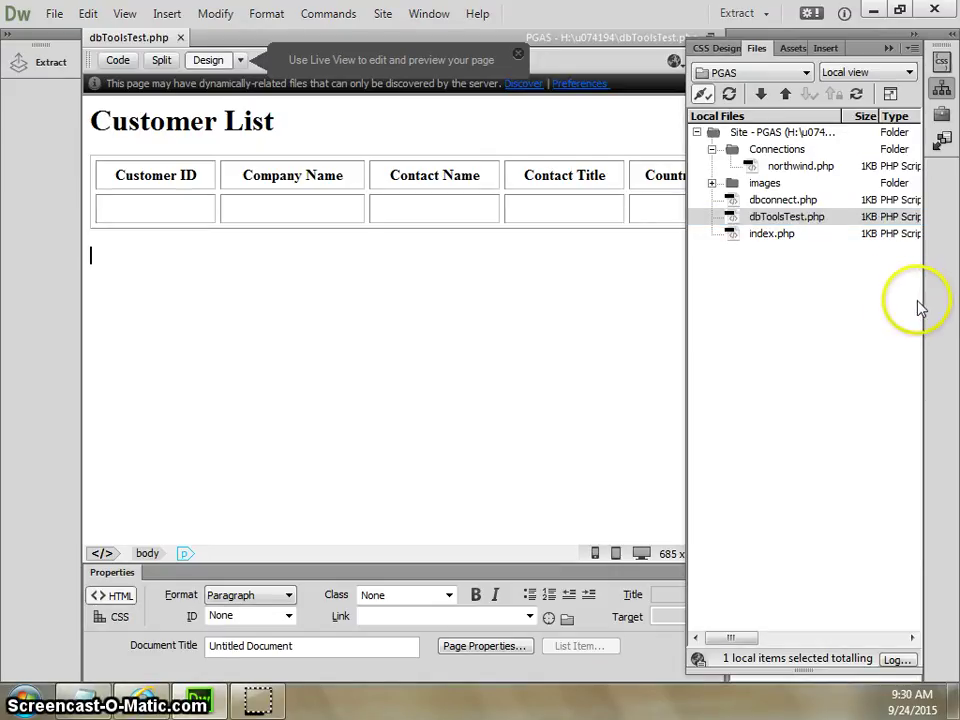
pyautogui.click(491, 347)
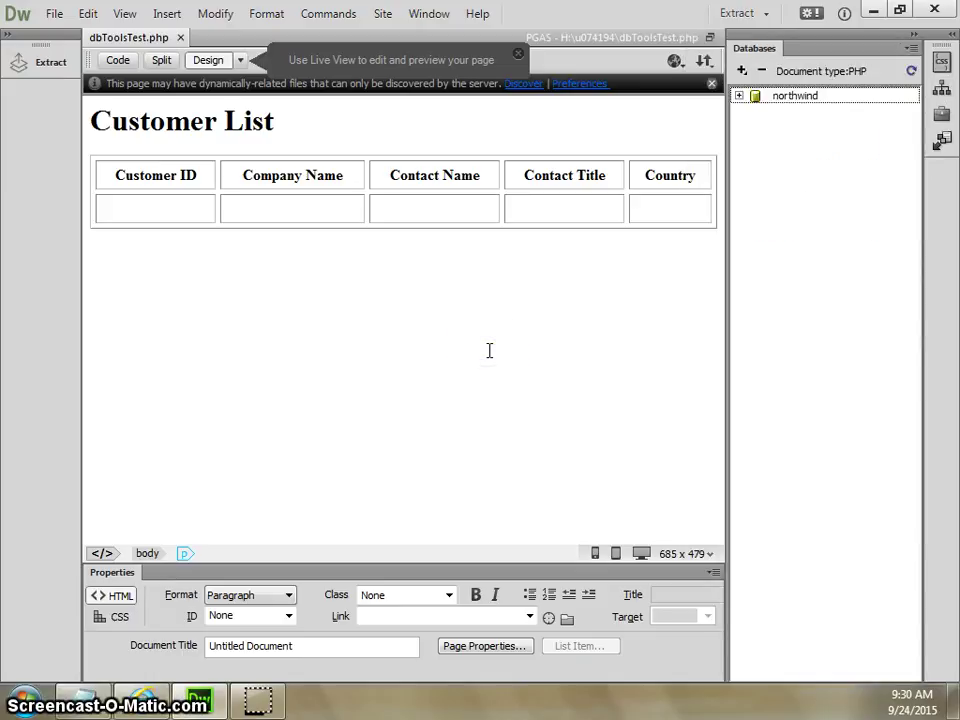
pyautogui.click(477, 358)
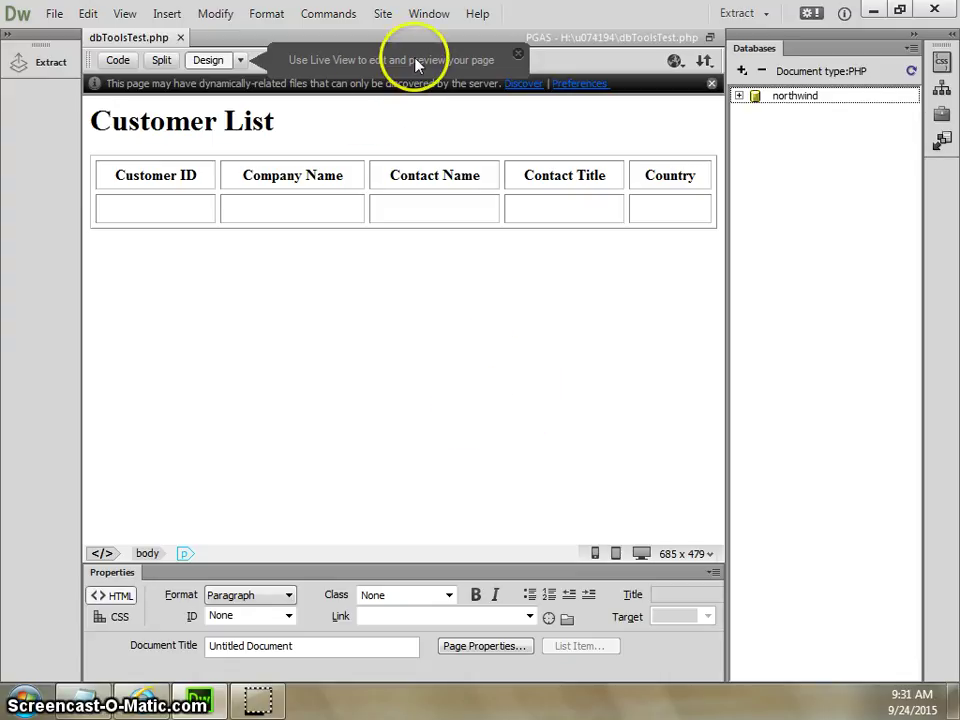
# Display the Server Behaviors tools and dock them in the same group as the Databases tools.
pyautogui.click(430, 16)
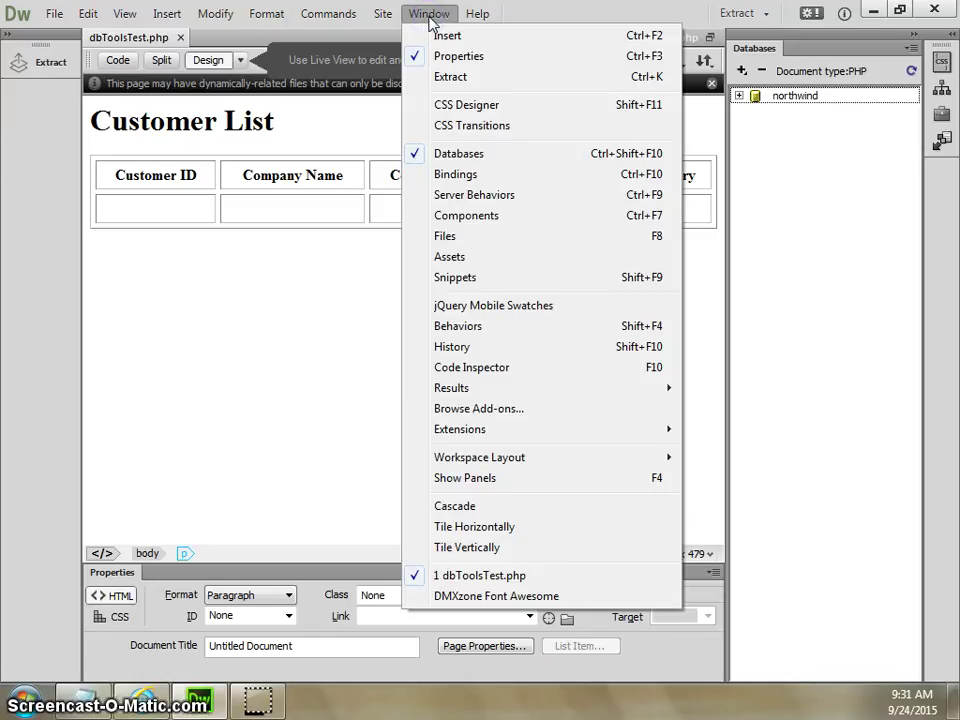
pyautogui.click(462, 196)
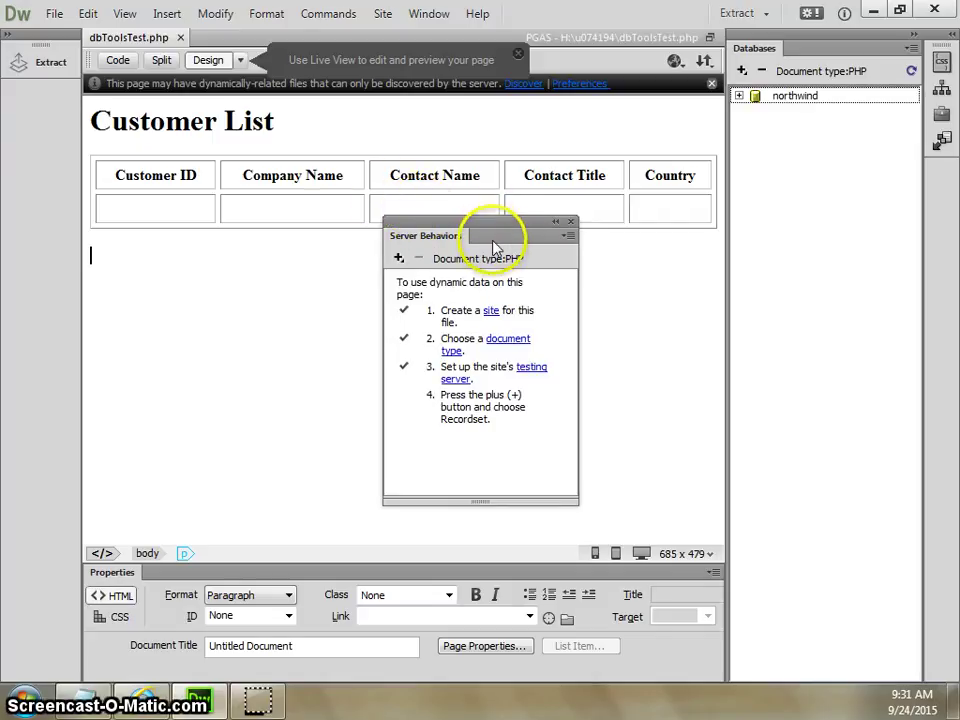
pyautogui.moveTo(488, 236); pyautogui.dragTo(814, 53)
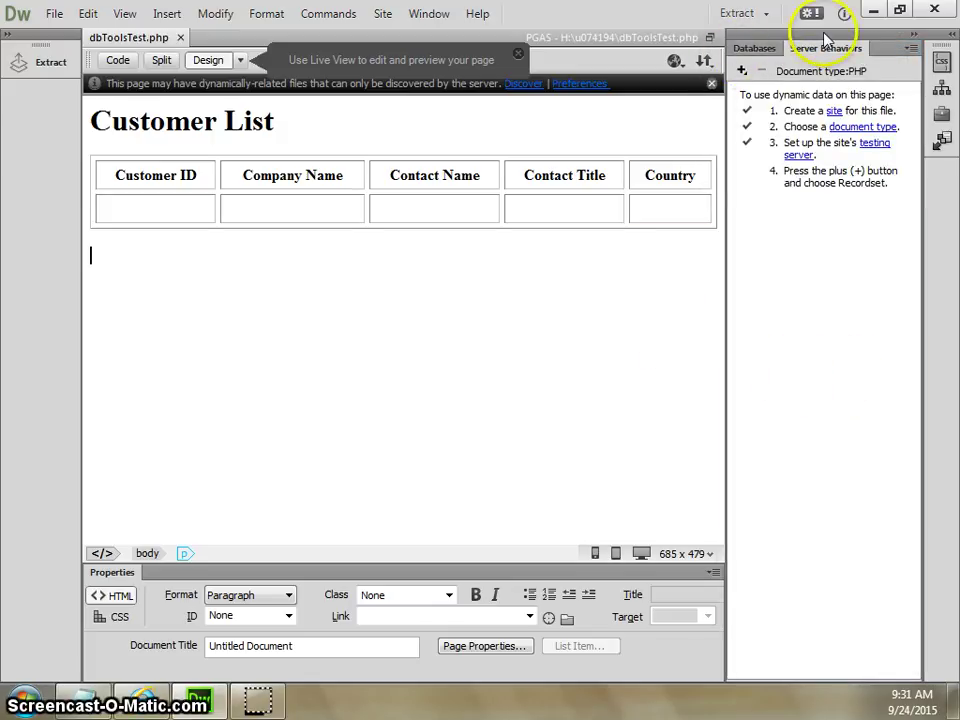
pyautogui.click(842, 336)
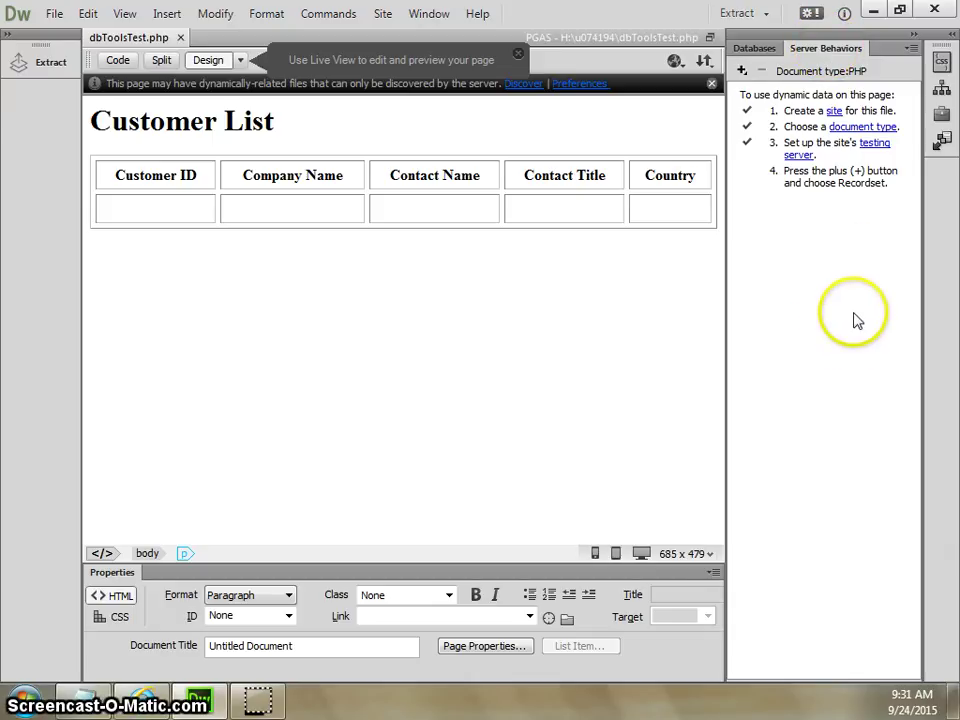
# Start a new recordset server behavior named "Customers" that uses the northwind connection.
pyautogui.click(742, 70)
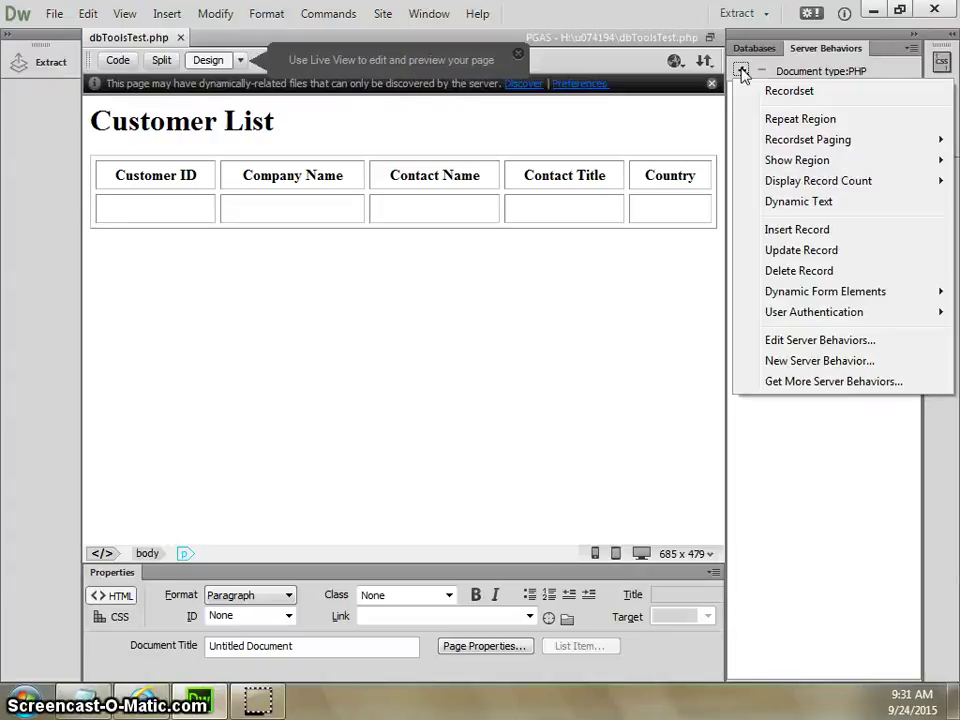
pyautogui.click(795, 93)
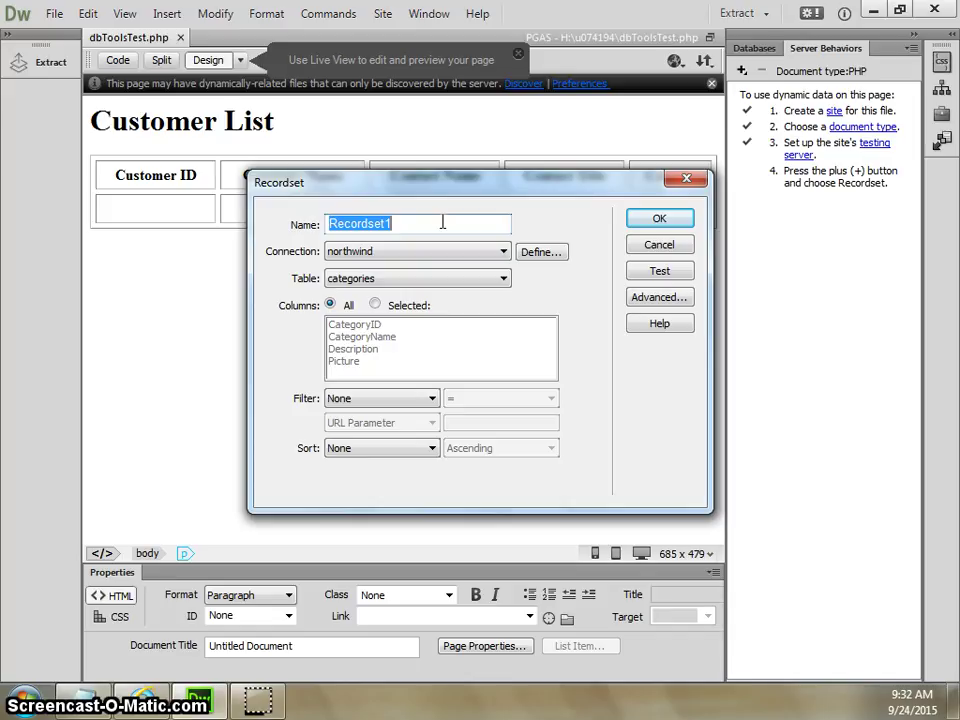
pyautogui.write('Cu')
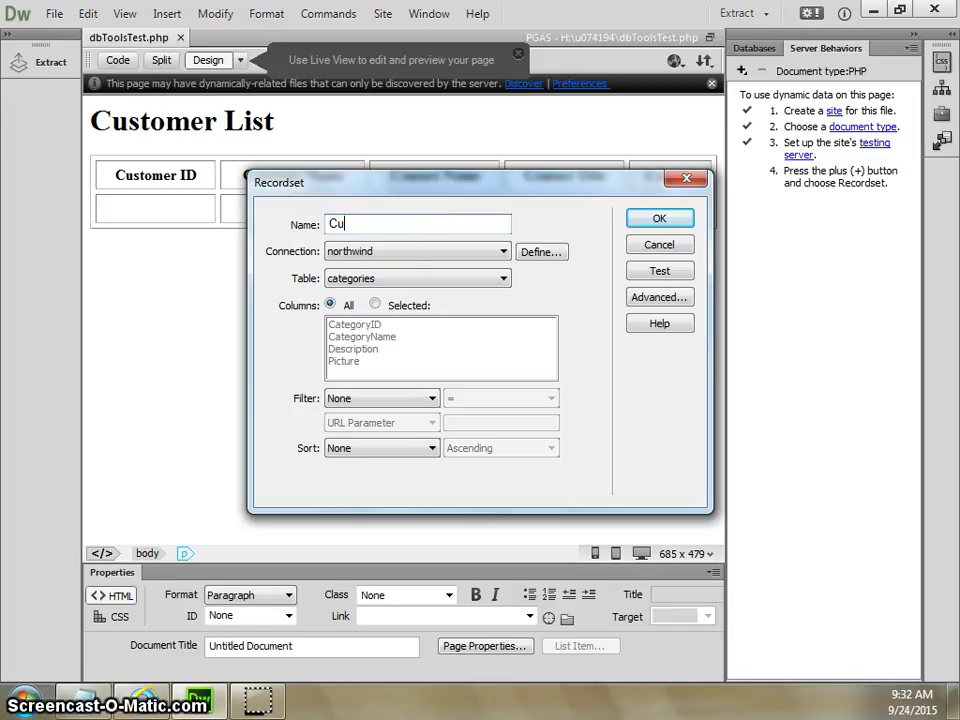
pyautogui.write('stomers')
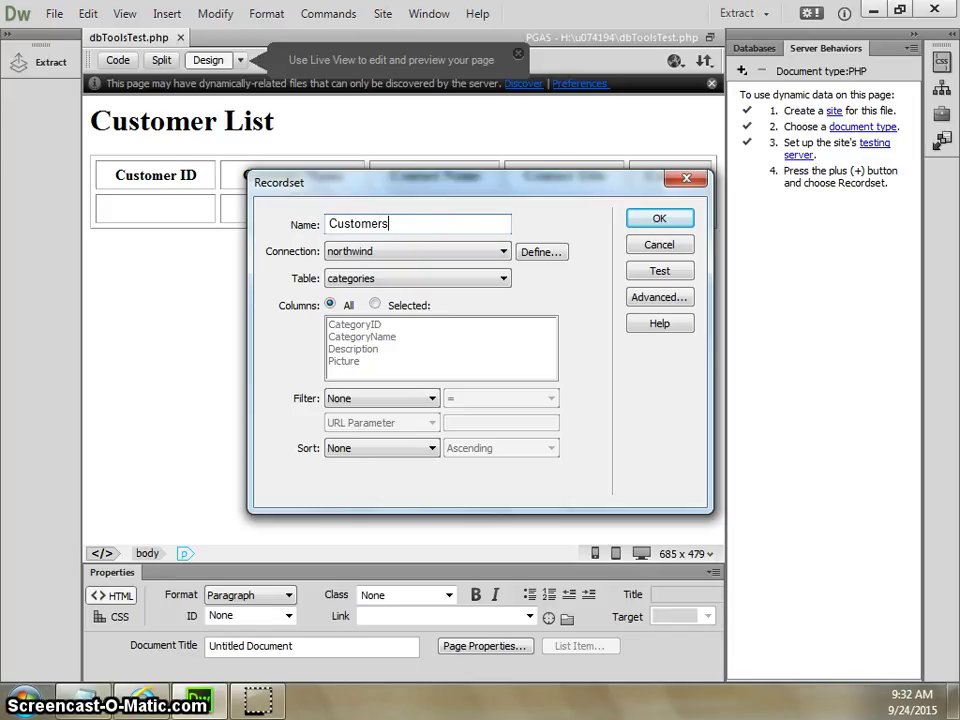
pyautogui.press('Tab')
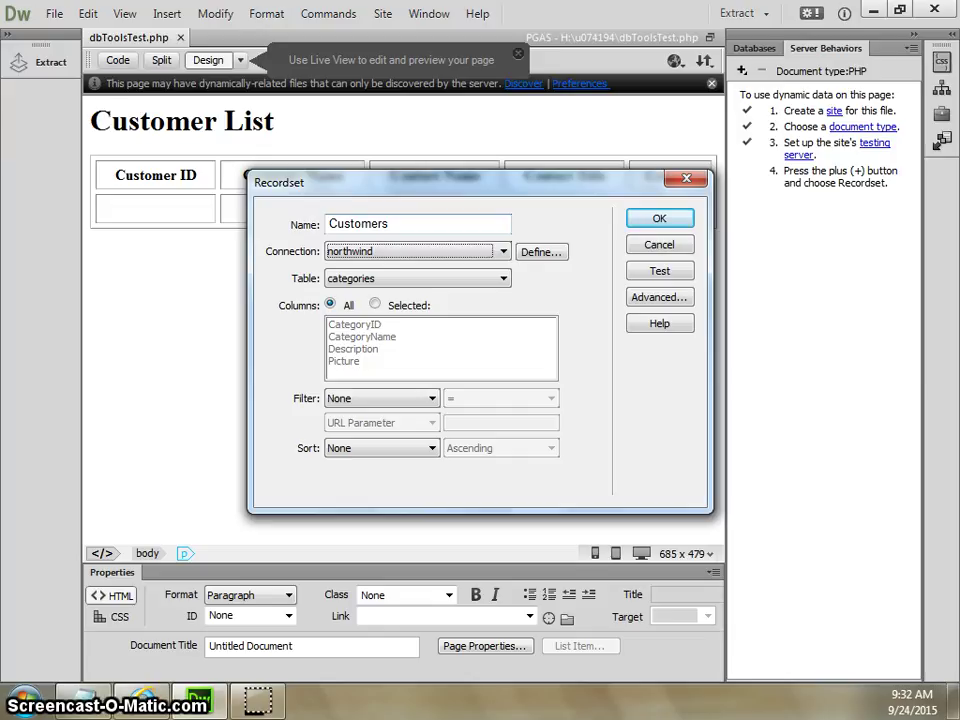
pyautogui.click(501, 255)
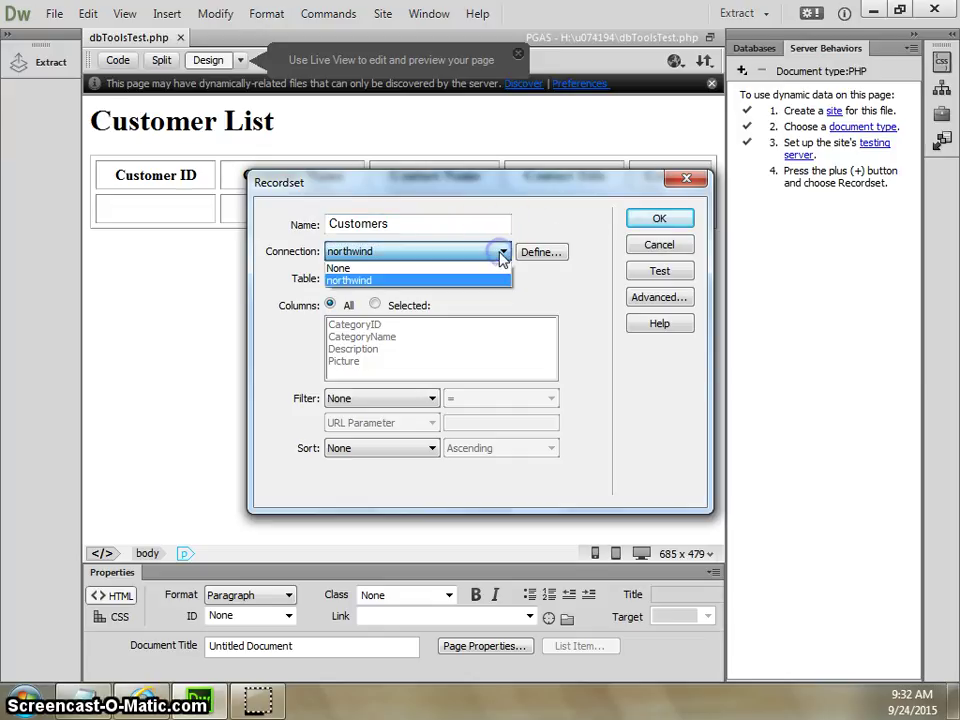
pyautogui.click(502, 256)
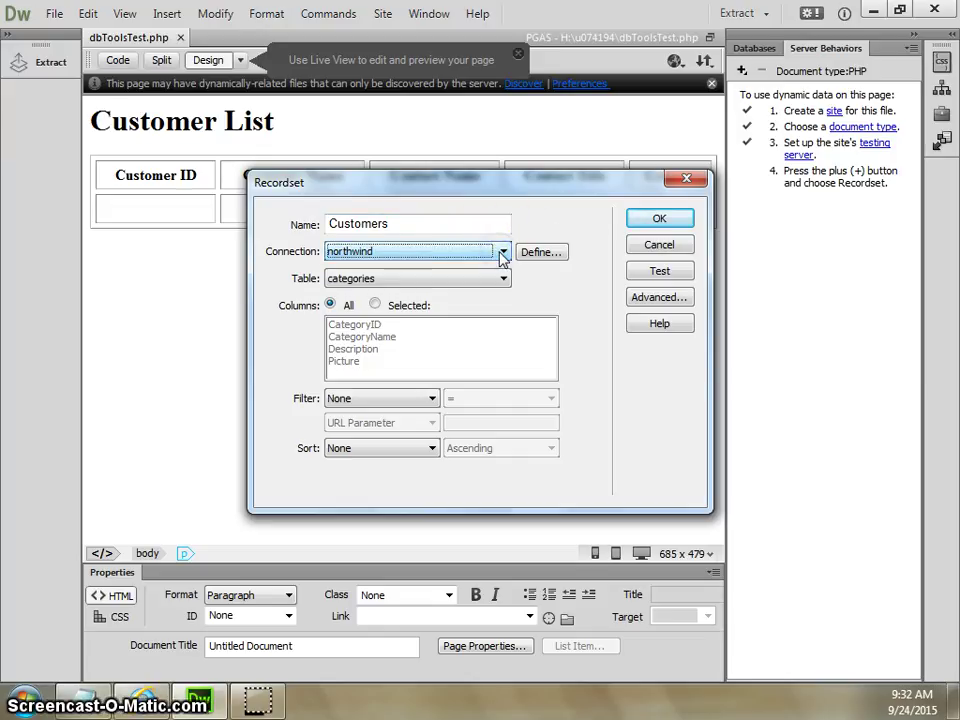